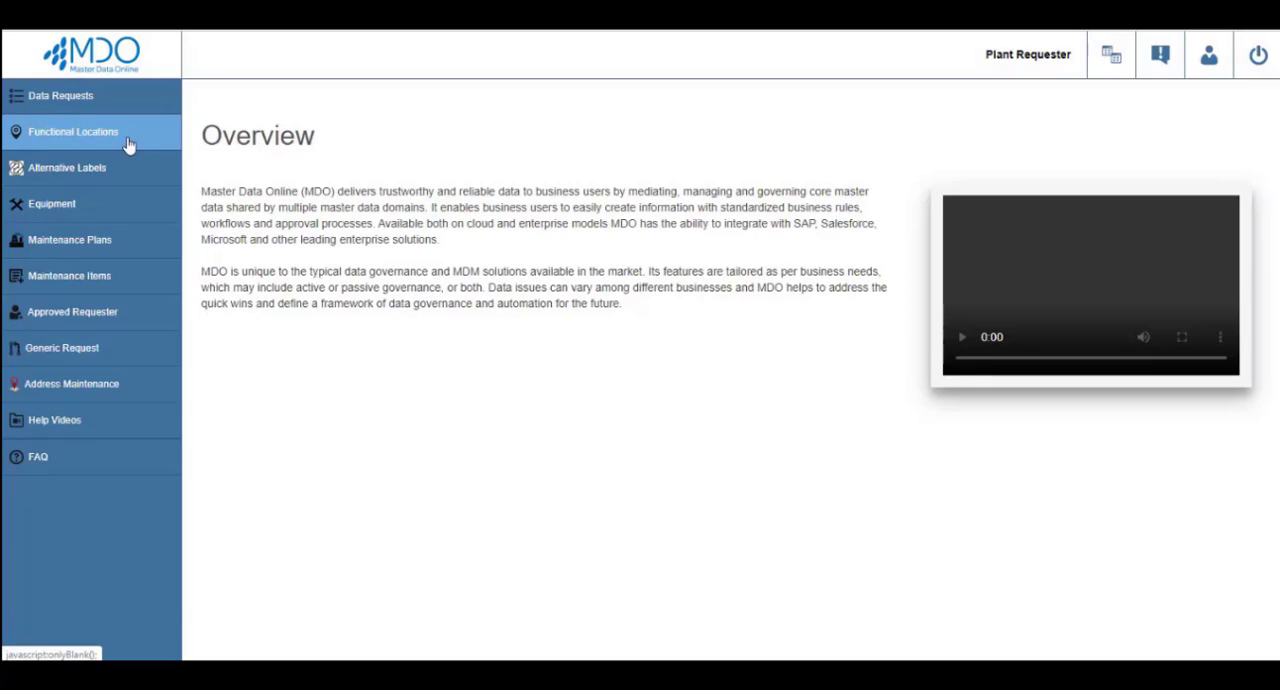
Start creating a functional location with category M--Technical System and code A052-ESBP02, and continue to its details form.
{"action": "left_click", "coordinate": [128, 145]}
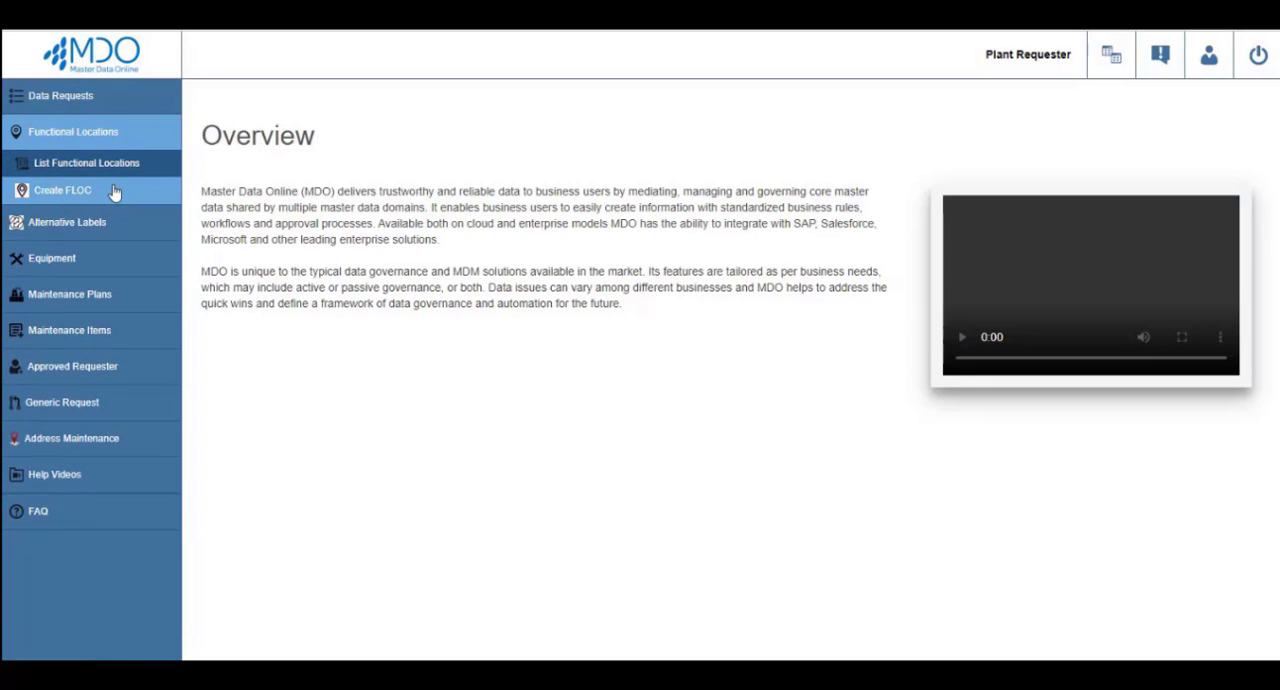
{"action": "left_click", "coordinate": [115, 192]}
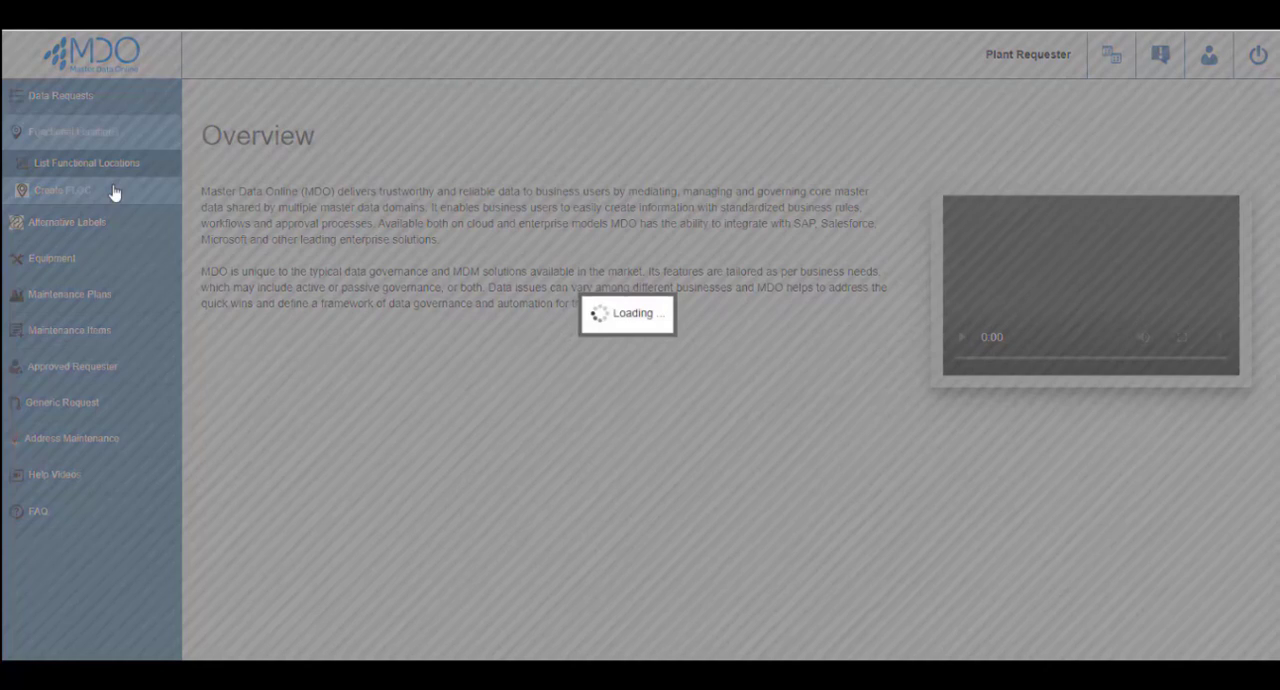
{"action": "left_click", "coordinate": [491, 246]}
{"action": "type", "text": "A052-ESBP02"}
{"action": "left_click", "coordinate": [210, 104]}
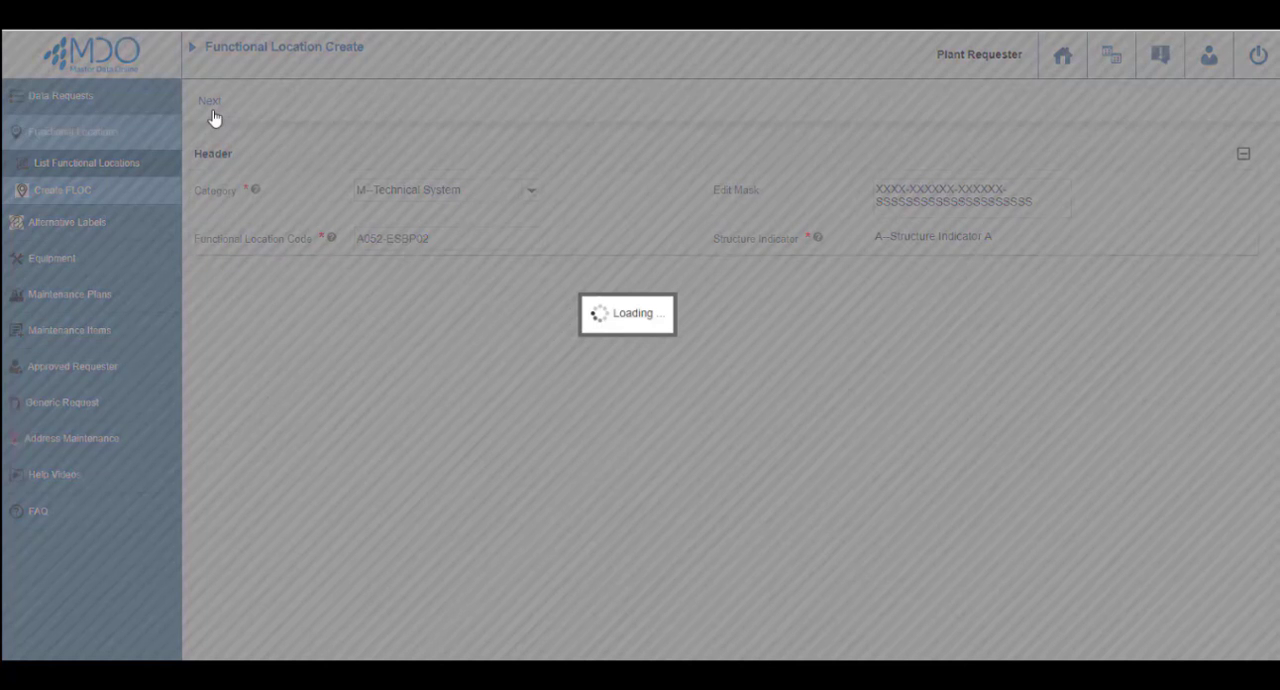
Enter "Prospecta NA-TX-Eastern Section Site 2" as the functional location's description.
{"action": "left_click", "coordinate": [535, 329]}
{"action": "type", "text": "P"}
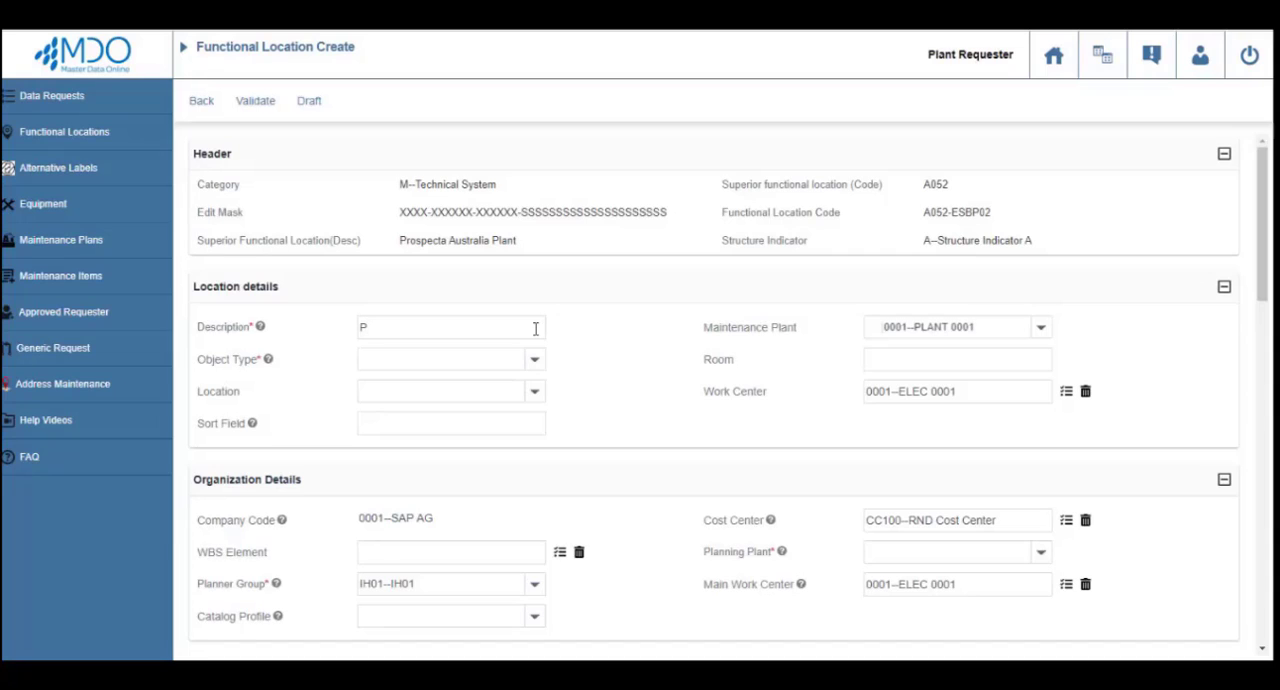
{"action": "type", "text": "rospe"}
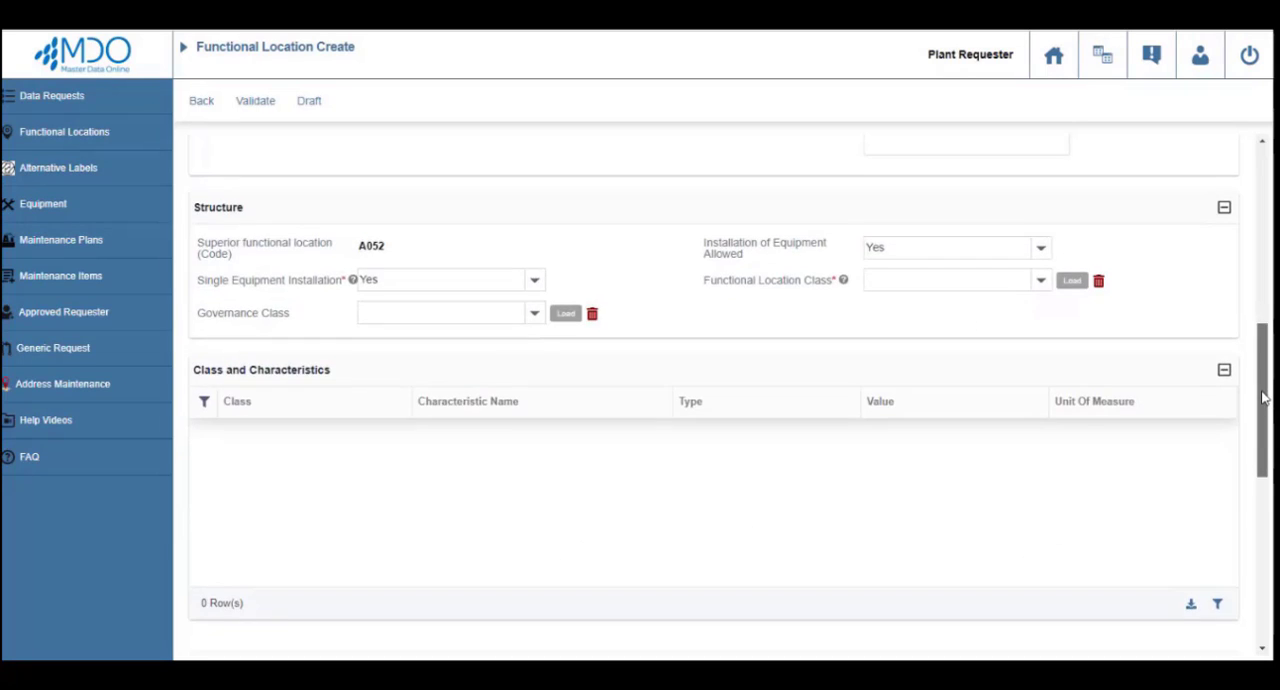
Set the functional location class to 001--Site Location and load its Hazard Class Group, Manufacturer and Reference Location characteristics.
{"action": "left_click_drag", "start_coordinate": [1264, 398], "coordinate": [1264, 406]}
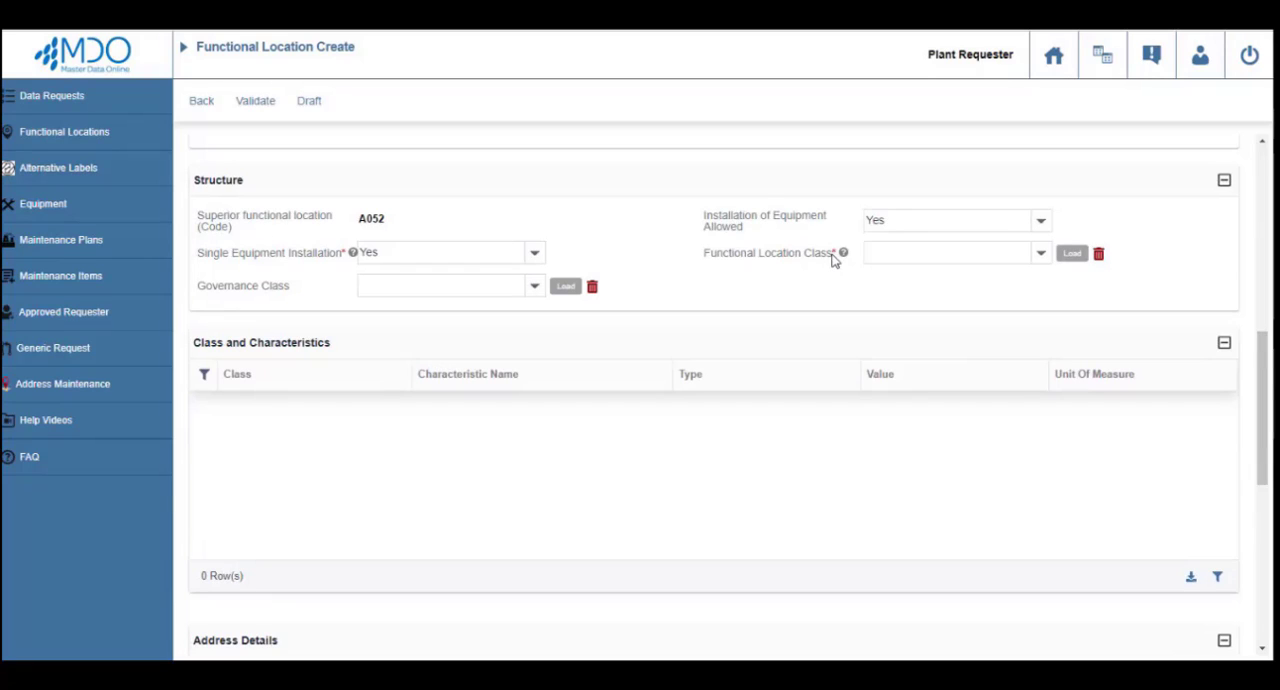
{"action": "left_click", "coordinate": [881, 256]}
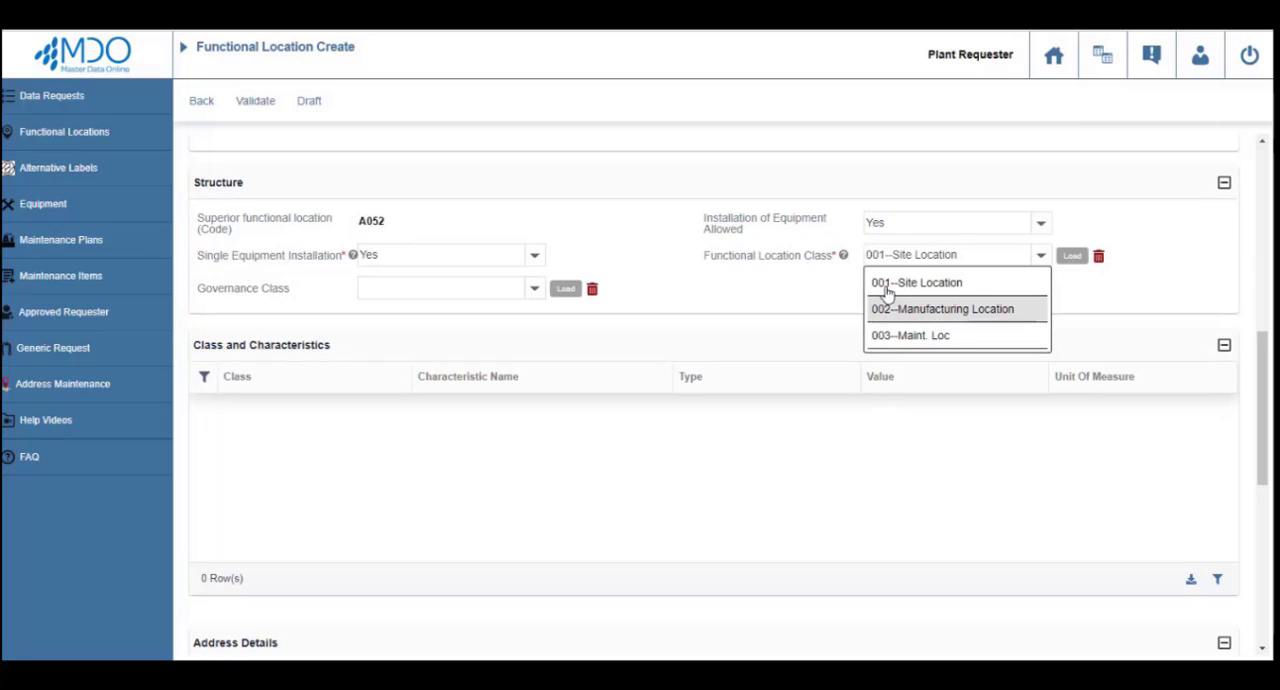
{"action": "left_click", "coordinate": [886, 290]}
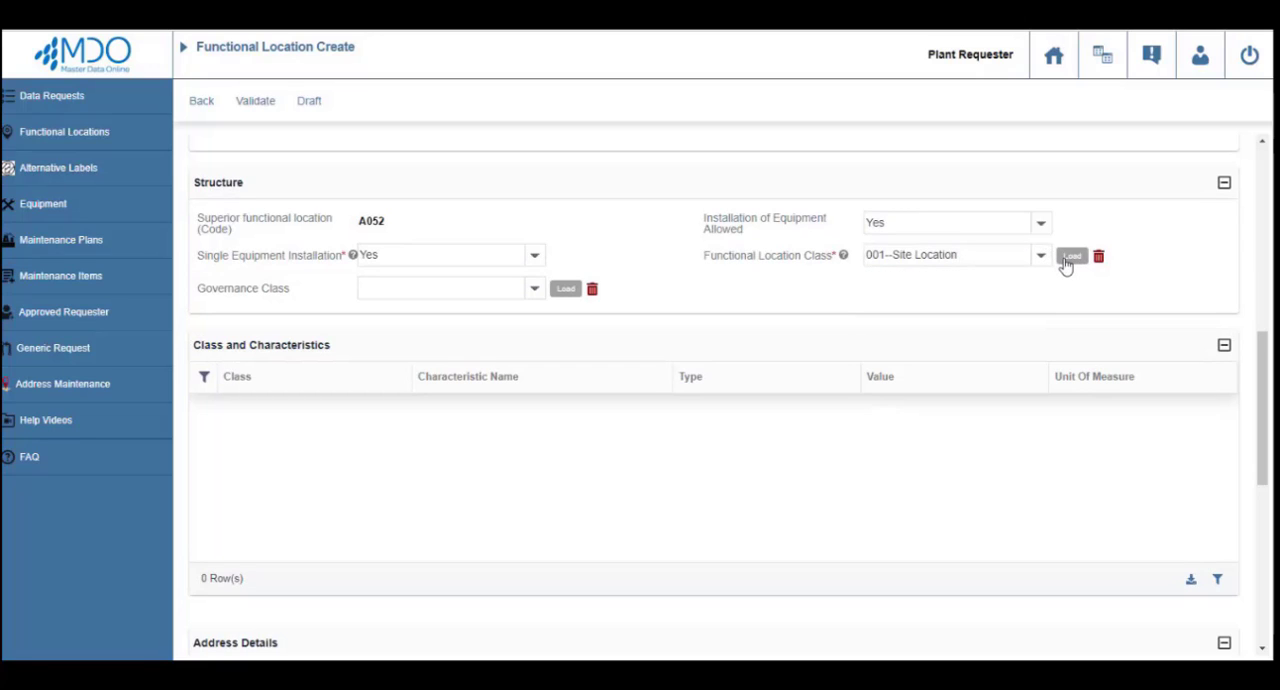
{"action": "left_click", "coordinate": [1067, 262]}
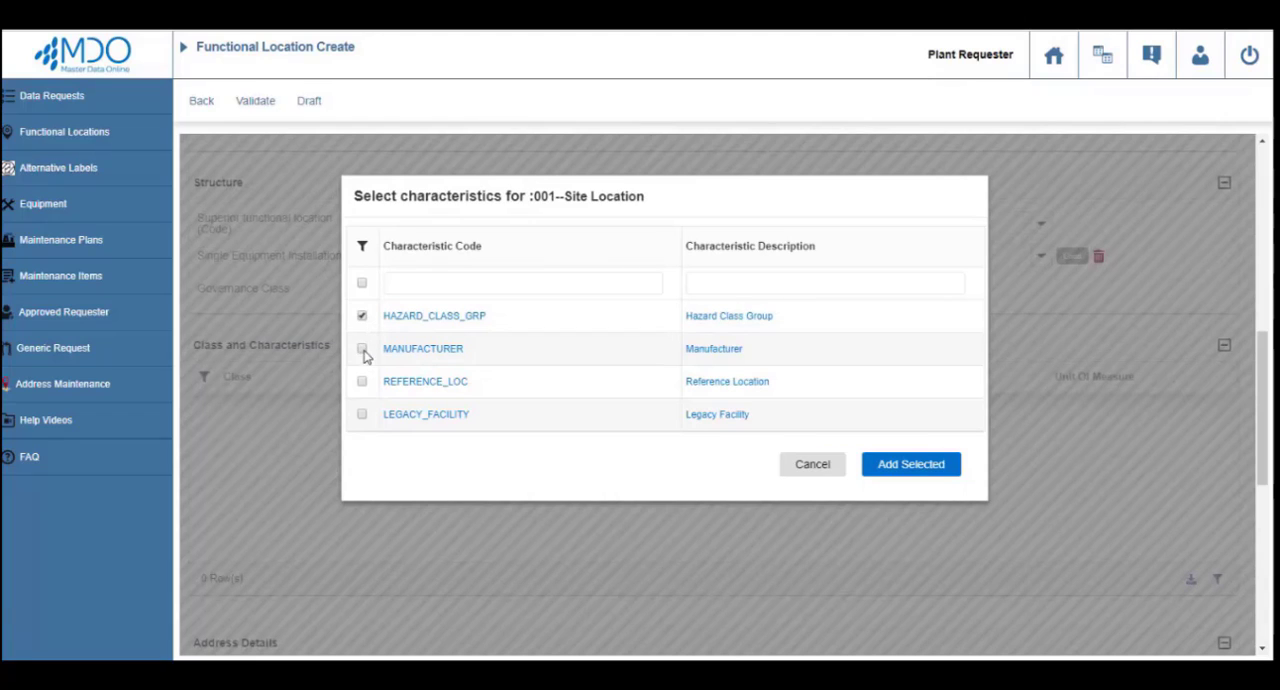
{"action": "left_click", "coordinate": [363, 349]}
{"action": "left_click", "coordinate": [363, 382]}
{"action": "left_click", "coordinate": [363, 415]}
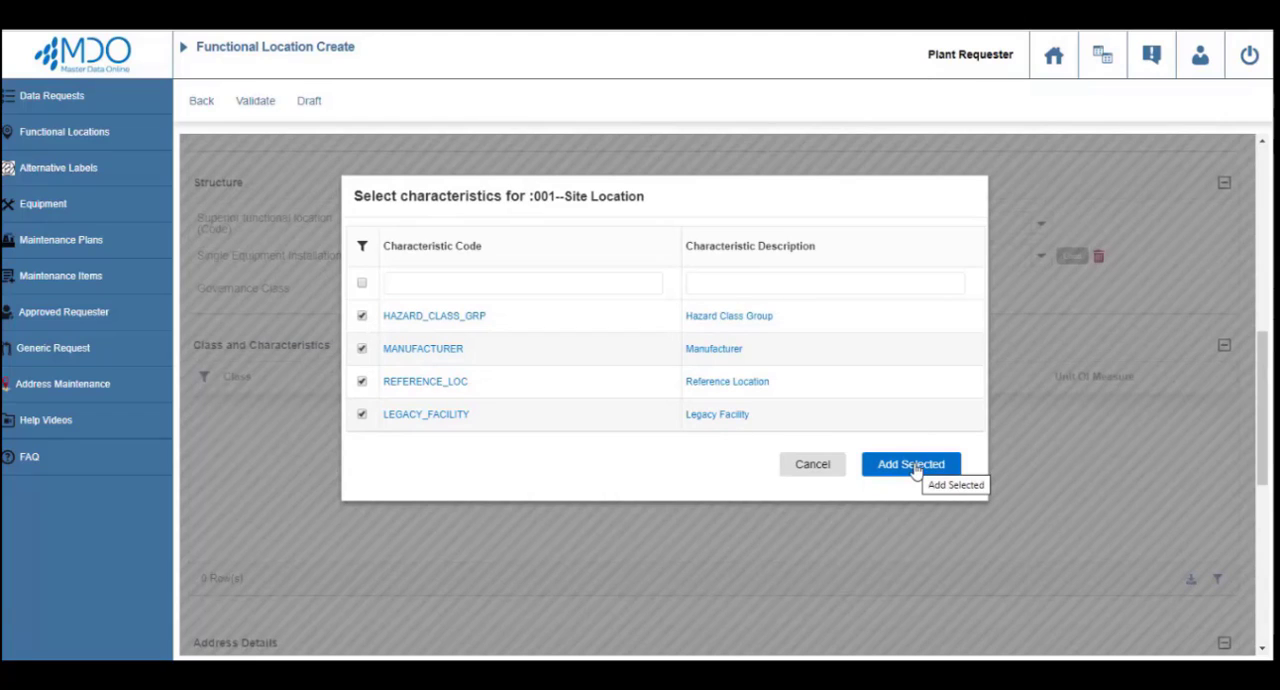
{"action": "left_click", "coordinate": [914, 468]}
Fill in the characteristic values of the Site Location class, entering Prospect for the Reference Location.
{"action": "type", "text": "Prospect"}
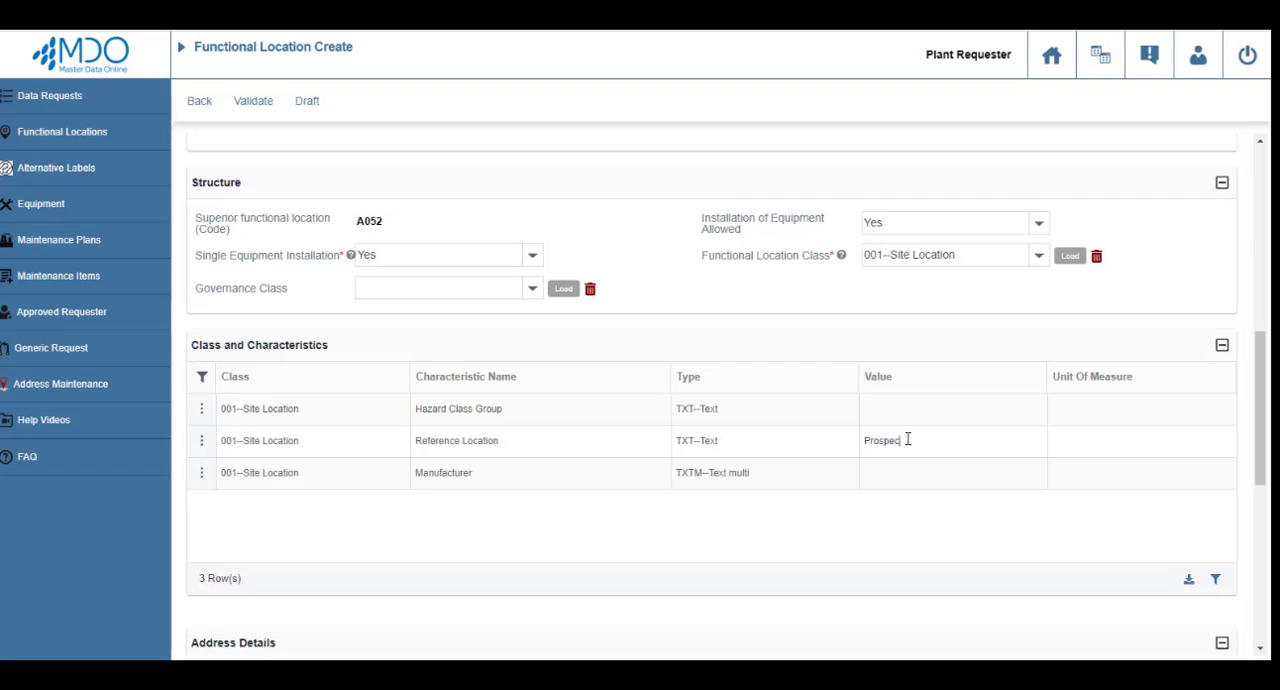
{"action": "key", "text": "Return"}
{"action": "type", "text": "Prospect"}
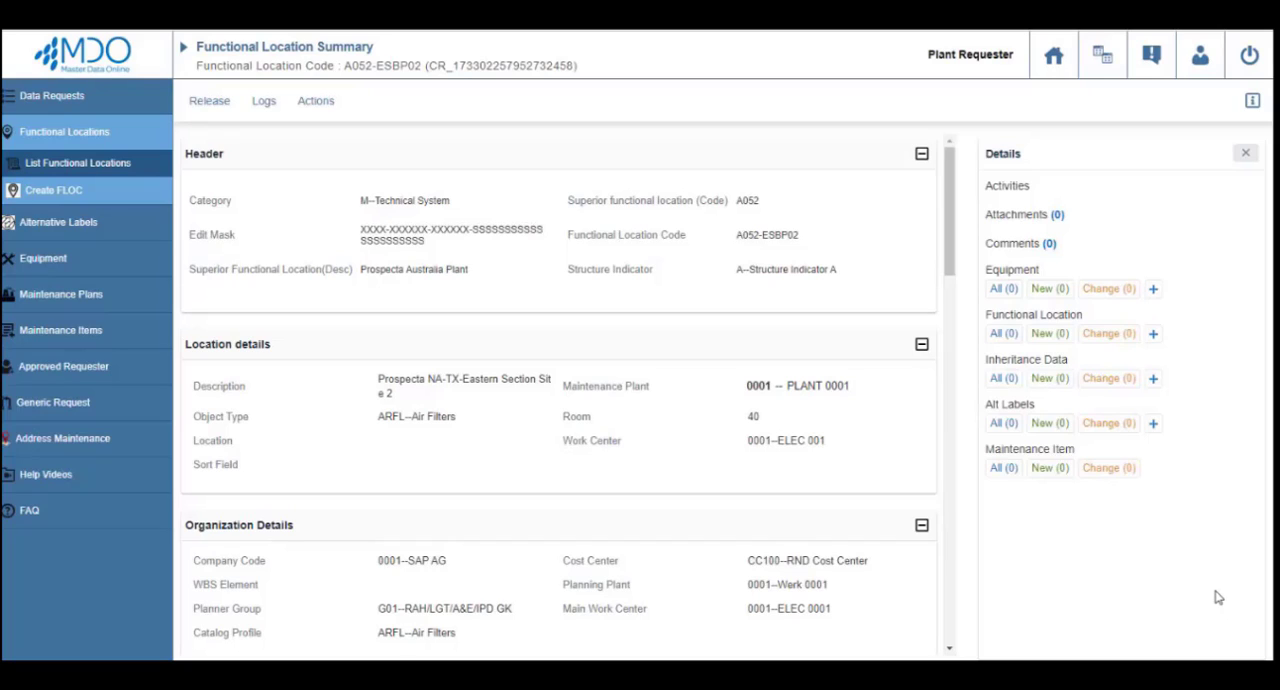
Create an equipment record under functional location A052-ESBP02, using the noun MOTOR with item type OEM.
{"action": "left_click", "coordinate": [1154, 290]}
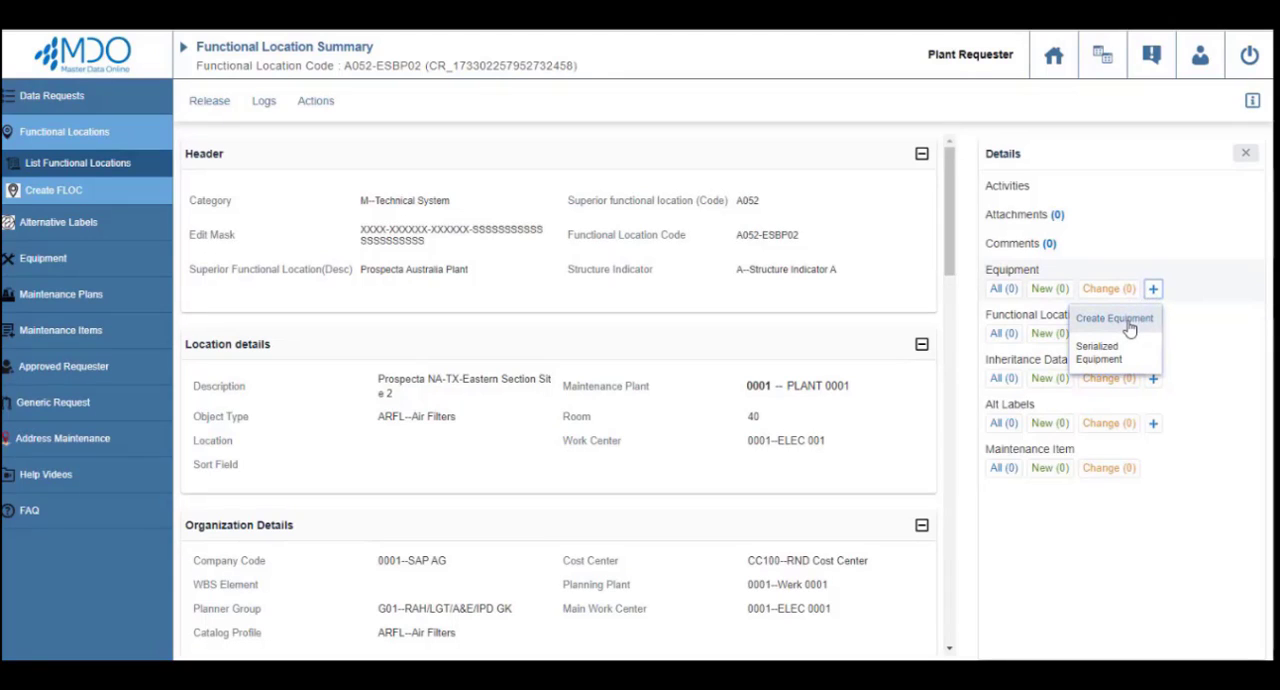
{"action": "left_click", "coordinate": [1129, 319]}
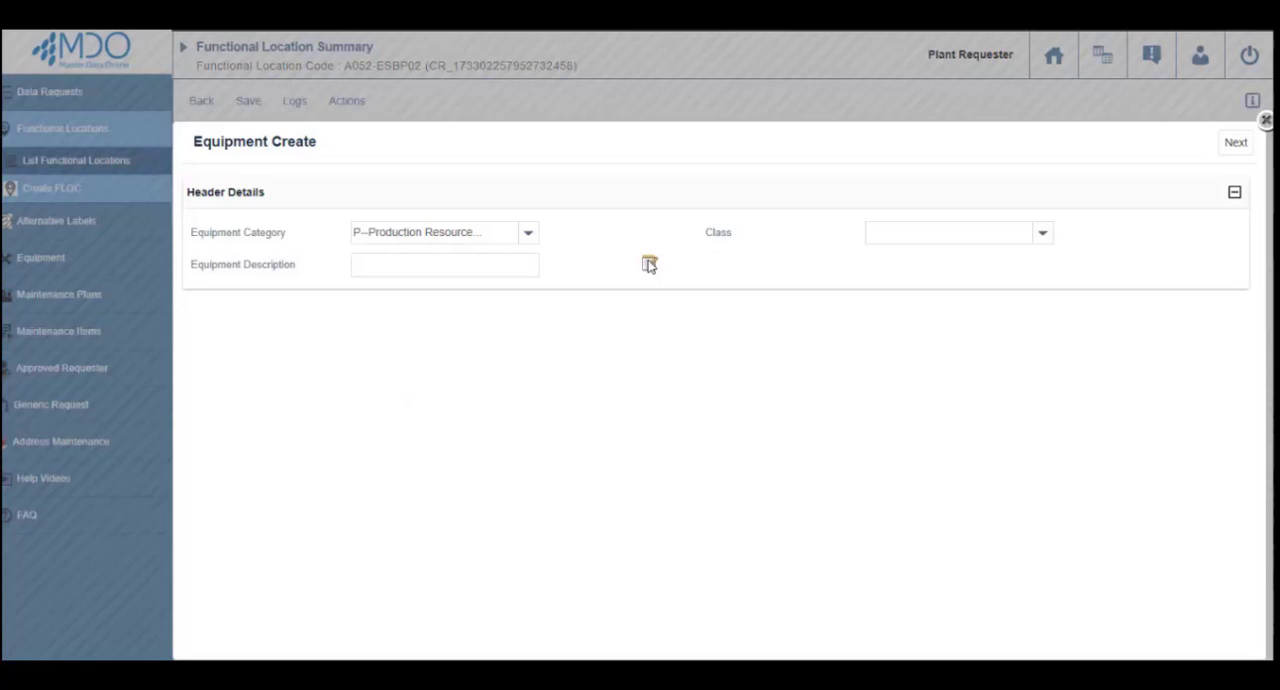
{"action": "left_click", "coordinate": [649, 264]}
{"action": "type", "text": "MOTOR"}
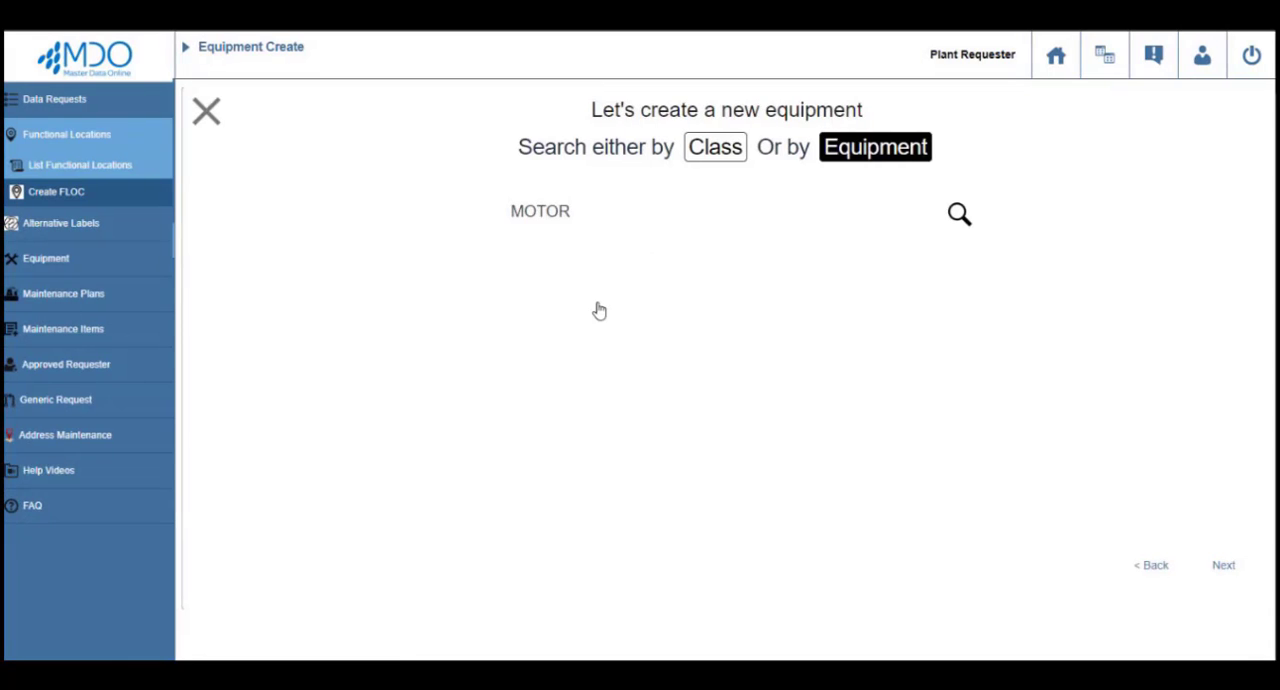
{"action": "left_click", "coordinate": [1222, 566]}
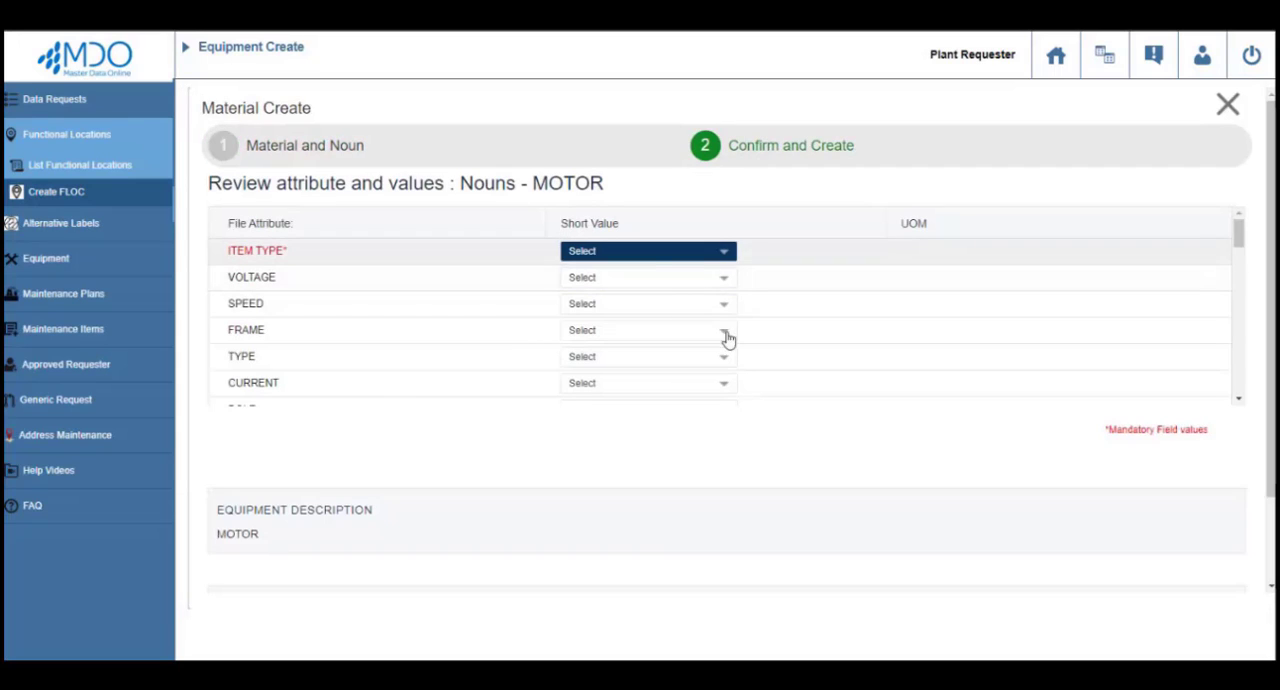
{"action": "left_click", "coordinate": [717, 251]}
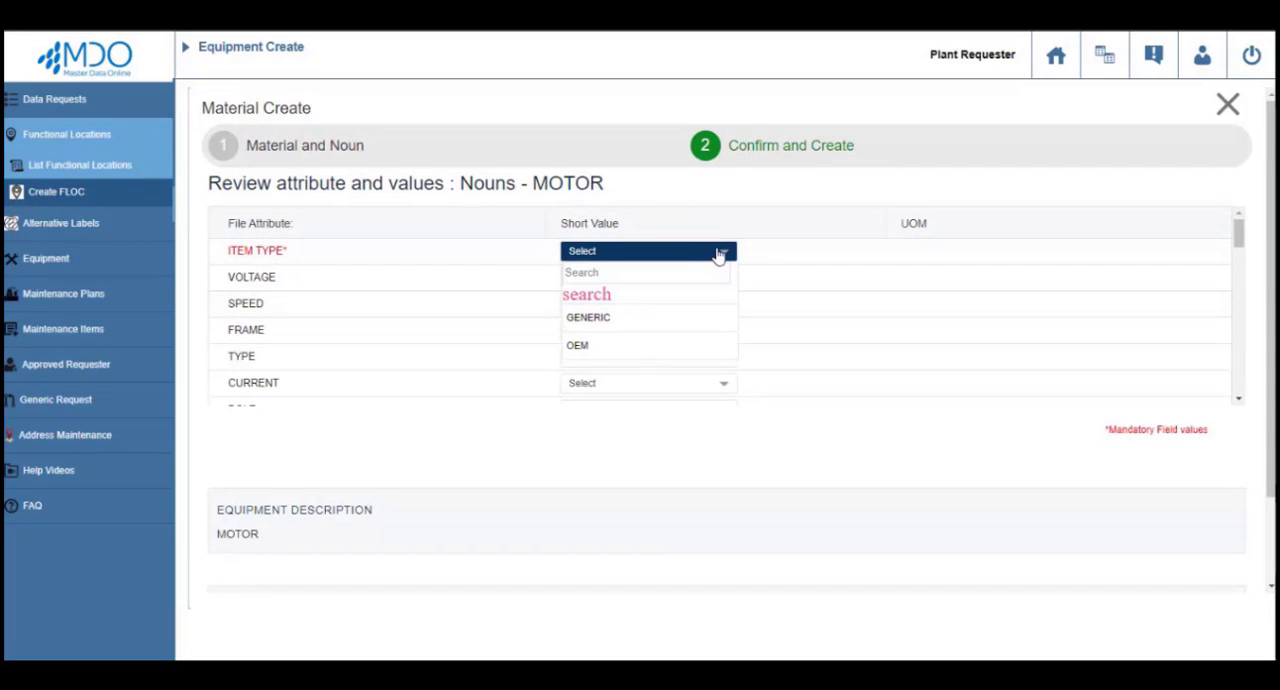
{"action": "left_click", "coordinate": [609, 343]}
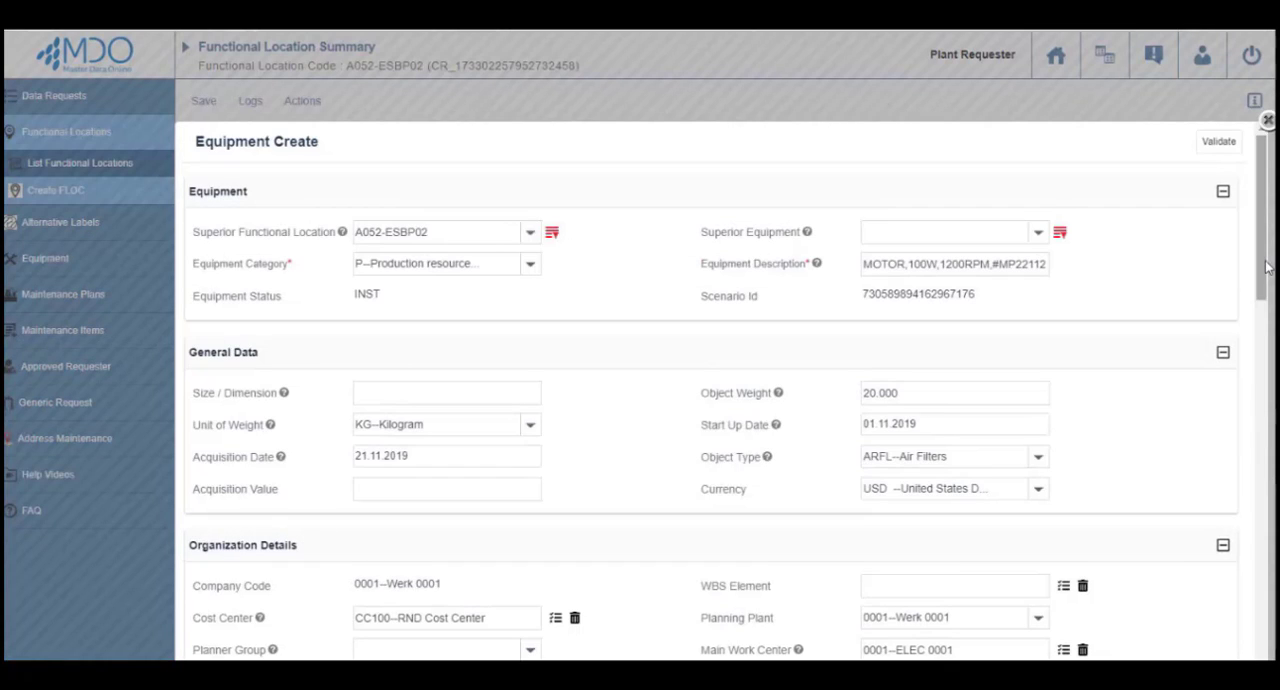
Validate the motor equipment record and save it to the functional location request.
{"action": "left_click", "coordinate": [1219, 141]}
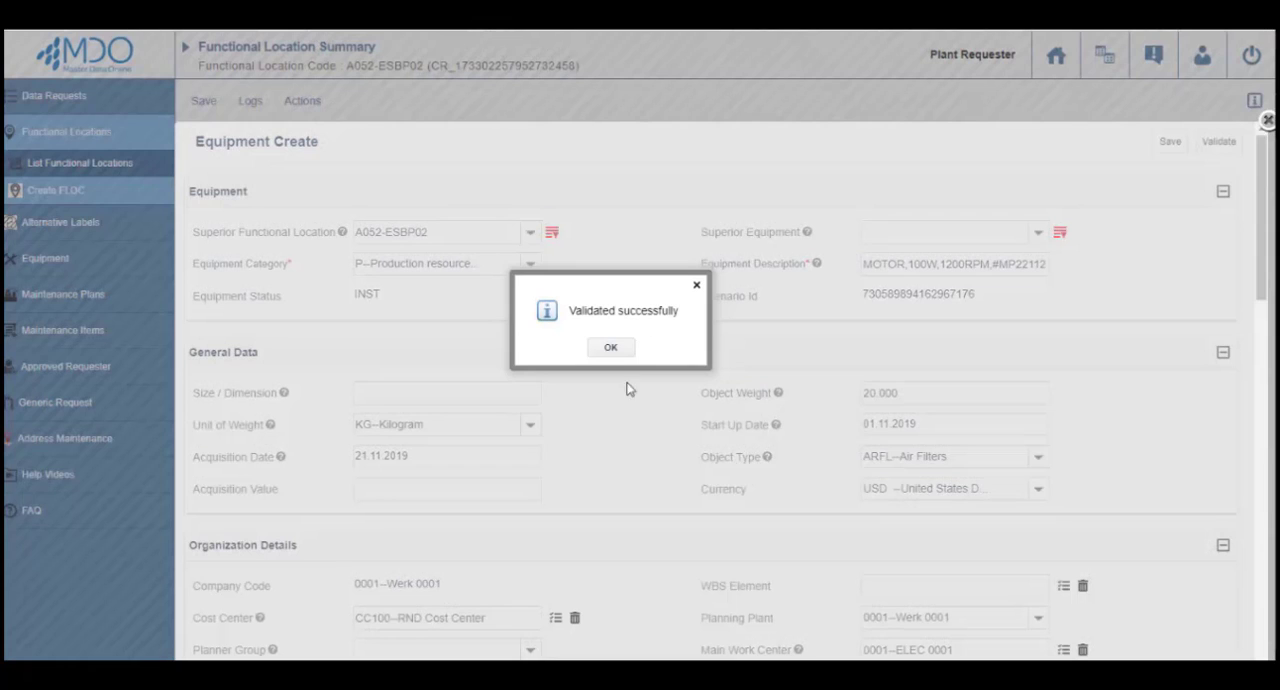
{"action": "left_click", "coordinate": [611, 347]}
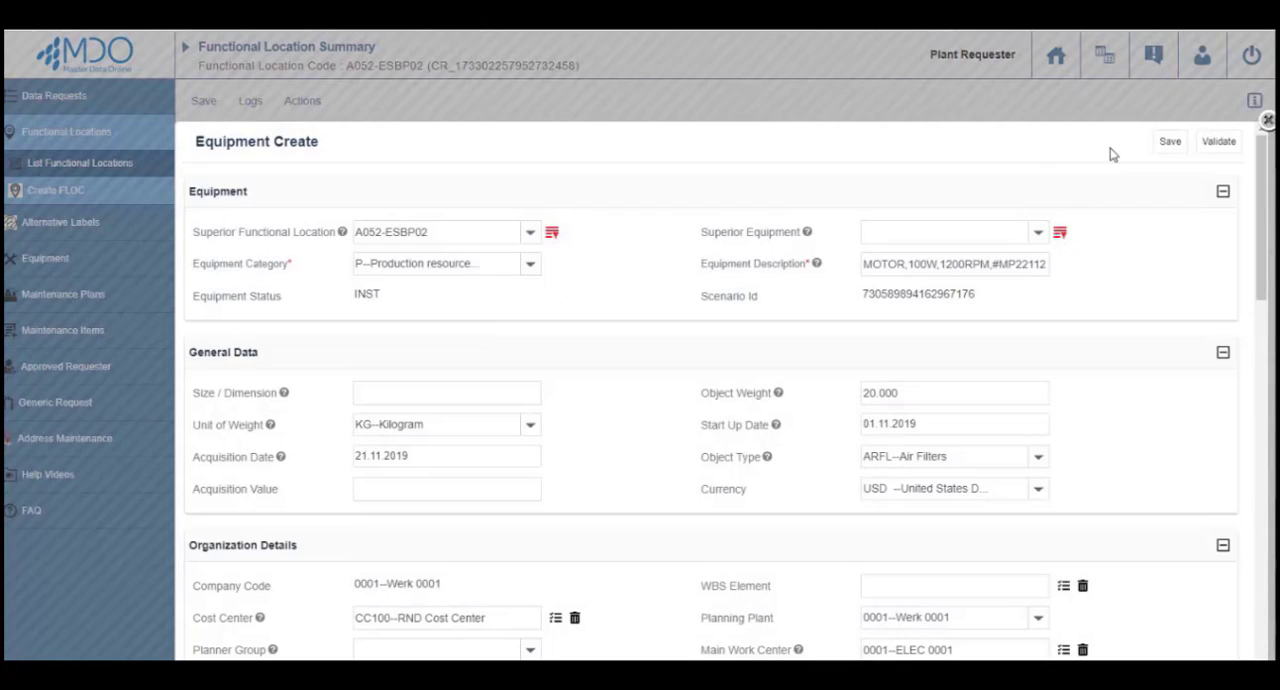
{"action": "left_click", "coordinate": [1166, 142]}
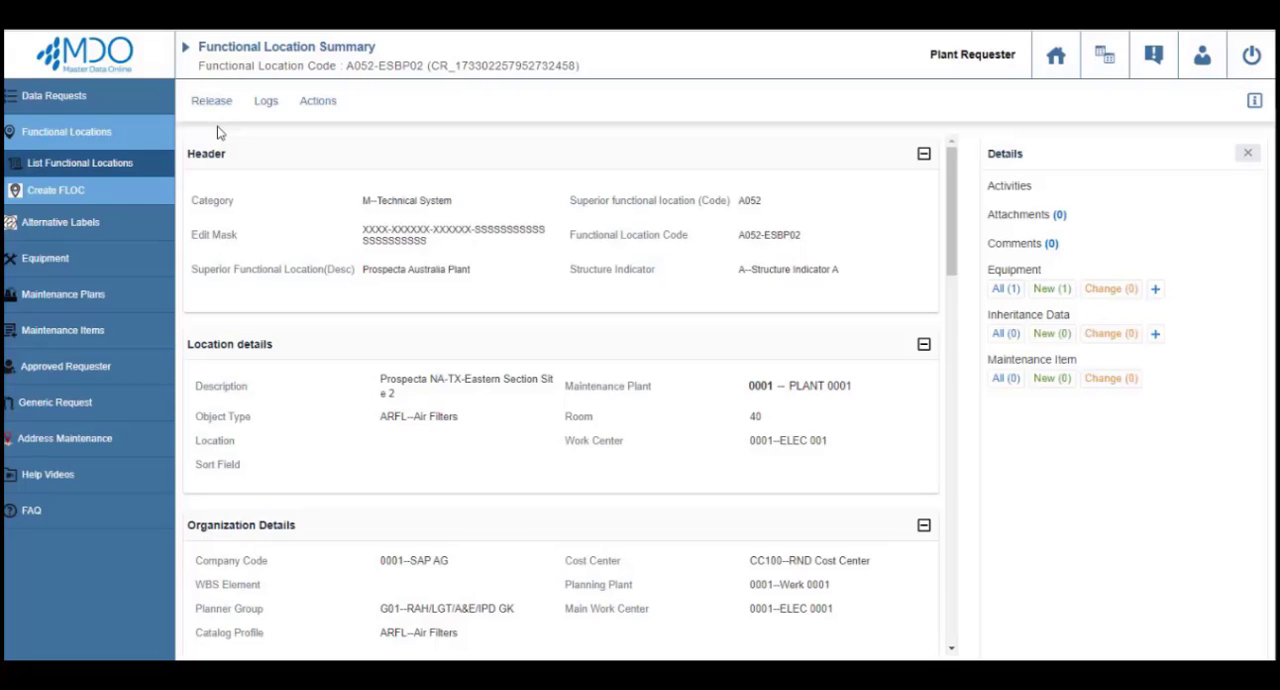
Release the functional location request to the plant reviewer for approval.
{"action": "left_click", "coordinate": [208, 102]}
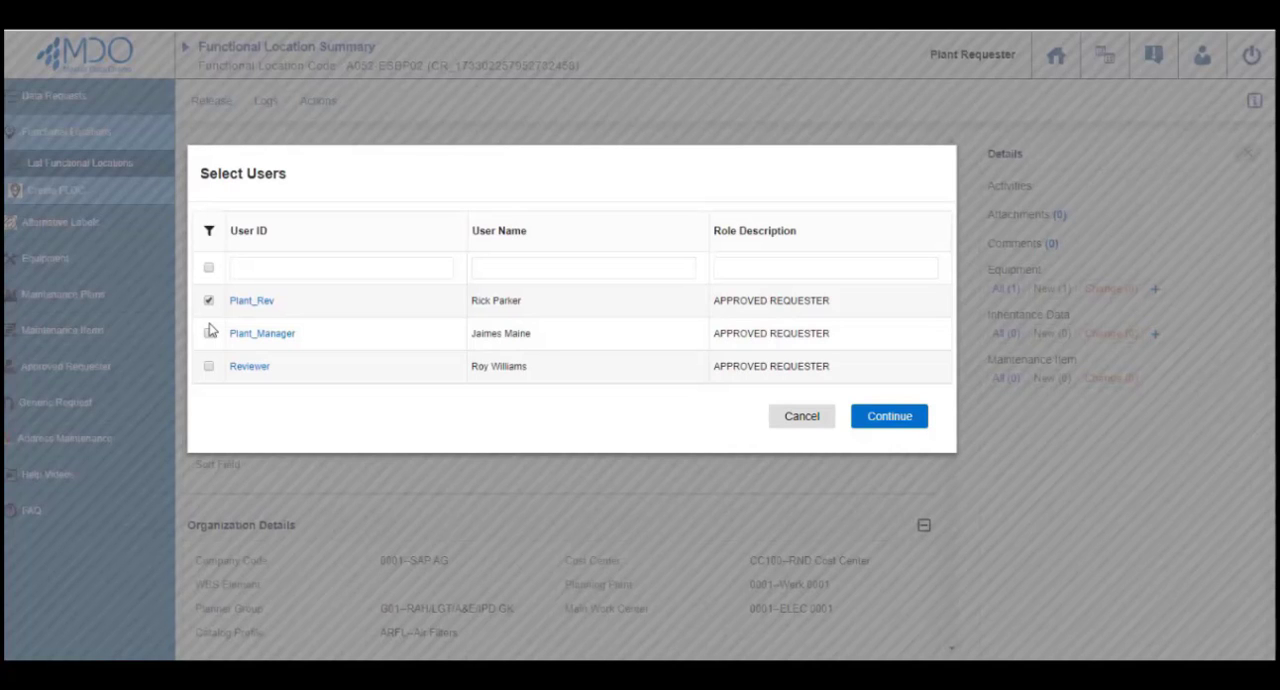
{"action": "left_click", "coordinate": [884, 420]}
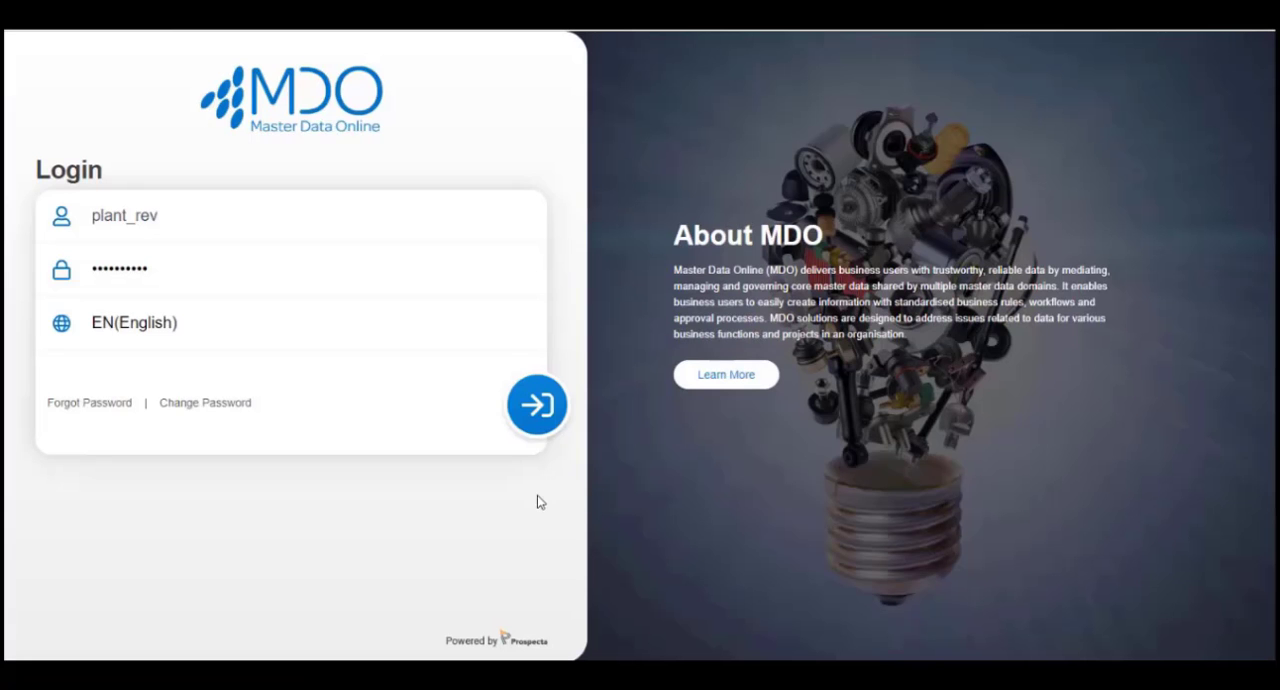
Log in as the plant reviewer and open the A052-ESBP02 creation request from the inbox for execution.
{"action": "left_click", "coordinate": [540, 406]}
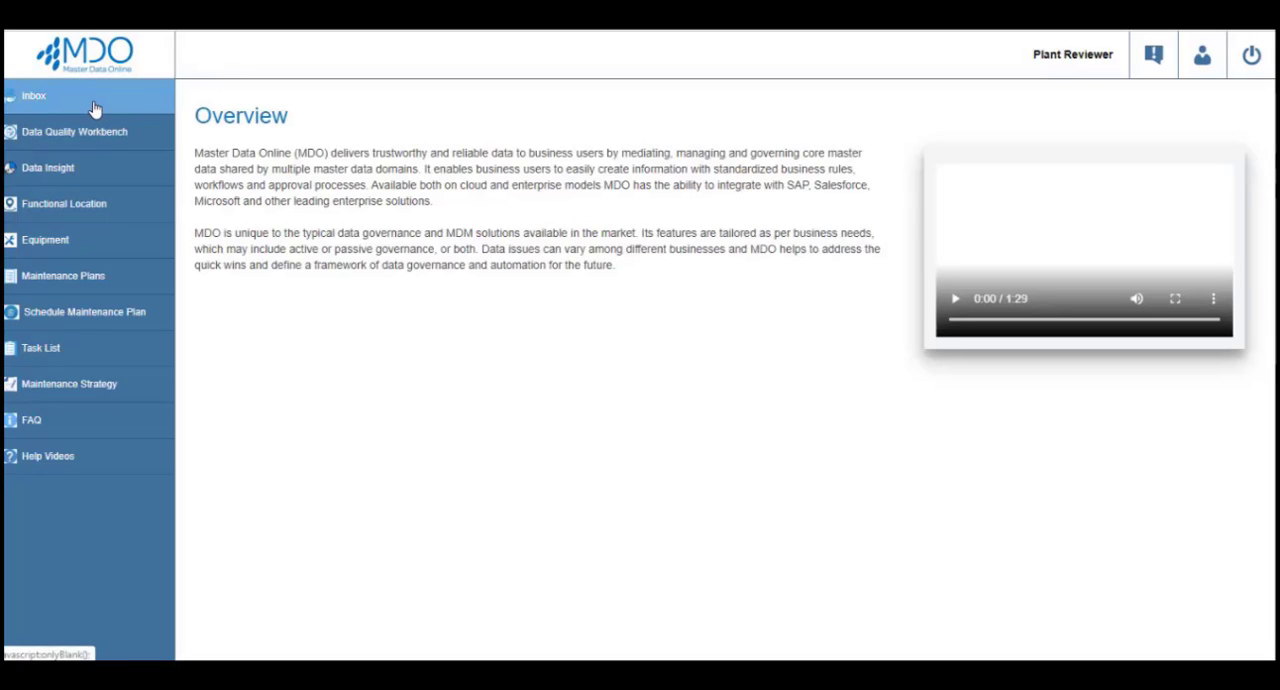
{"action": "left_click", "coordinate": [93, 108]}
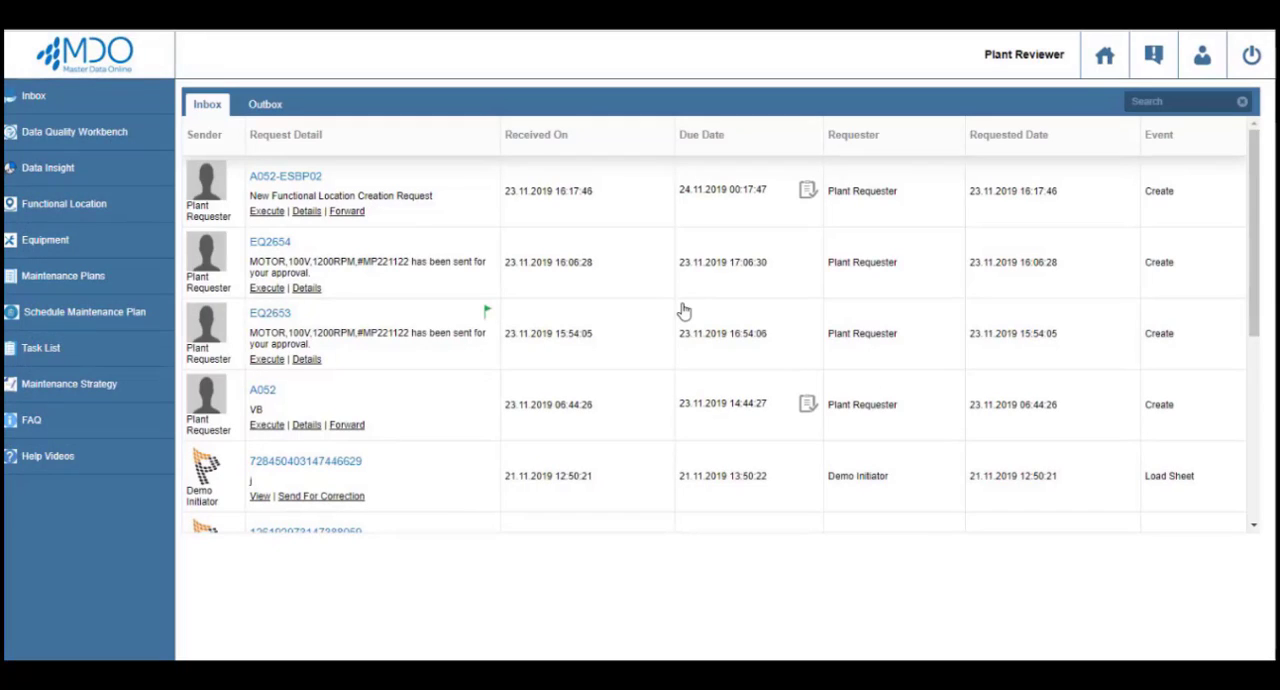
{"action": "left_click", "coordinate": [265, 214]}
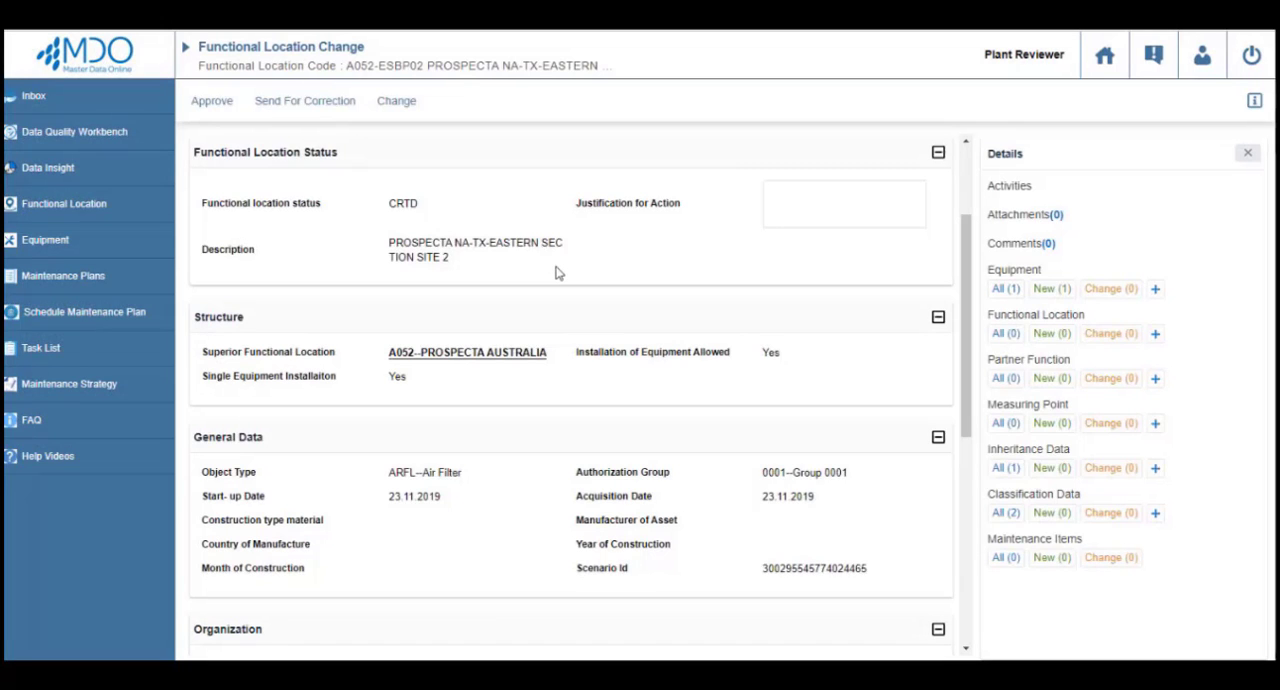
Review the functional location's status, structure, organization, location and equipment details, and approve the request.
{"action": "scroll", "coordinate": [558, 273], "scroll_direction": "down", "scroll_amount": 2}
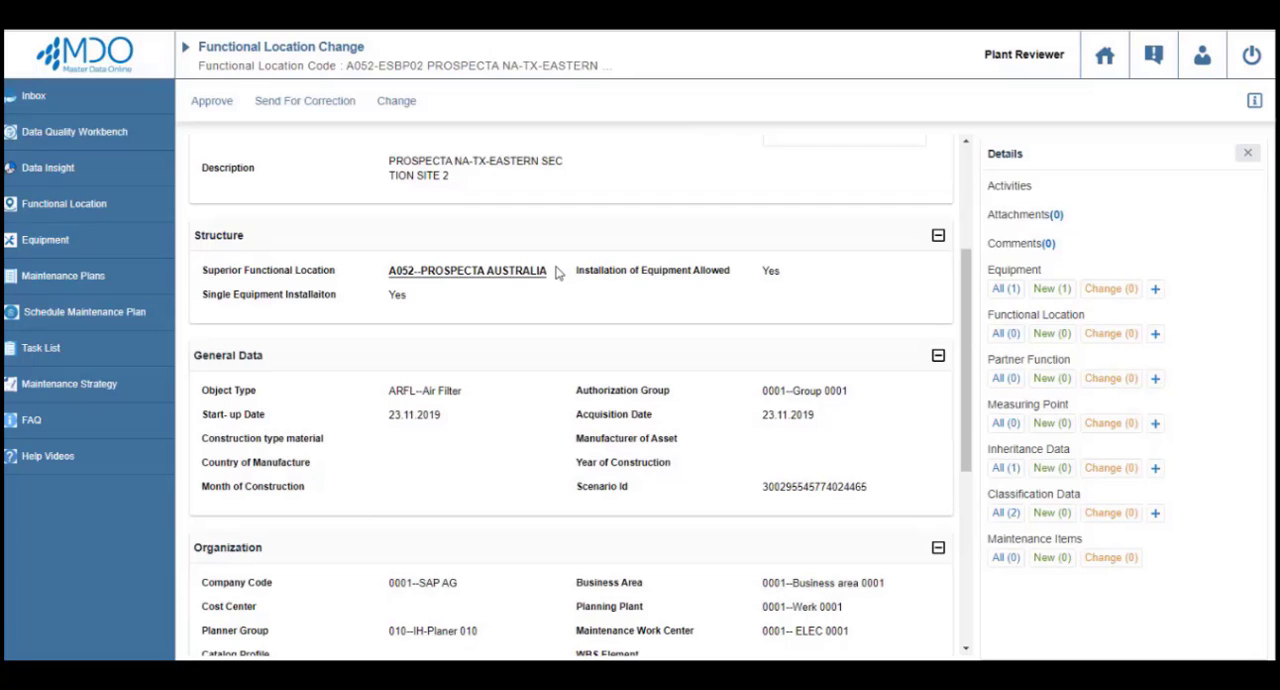
{"action": "scroll", "coordinate": [558, 273], "scroll_direction": "up", "scroll_amount": 2}
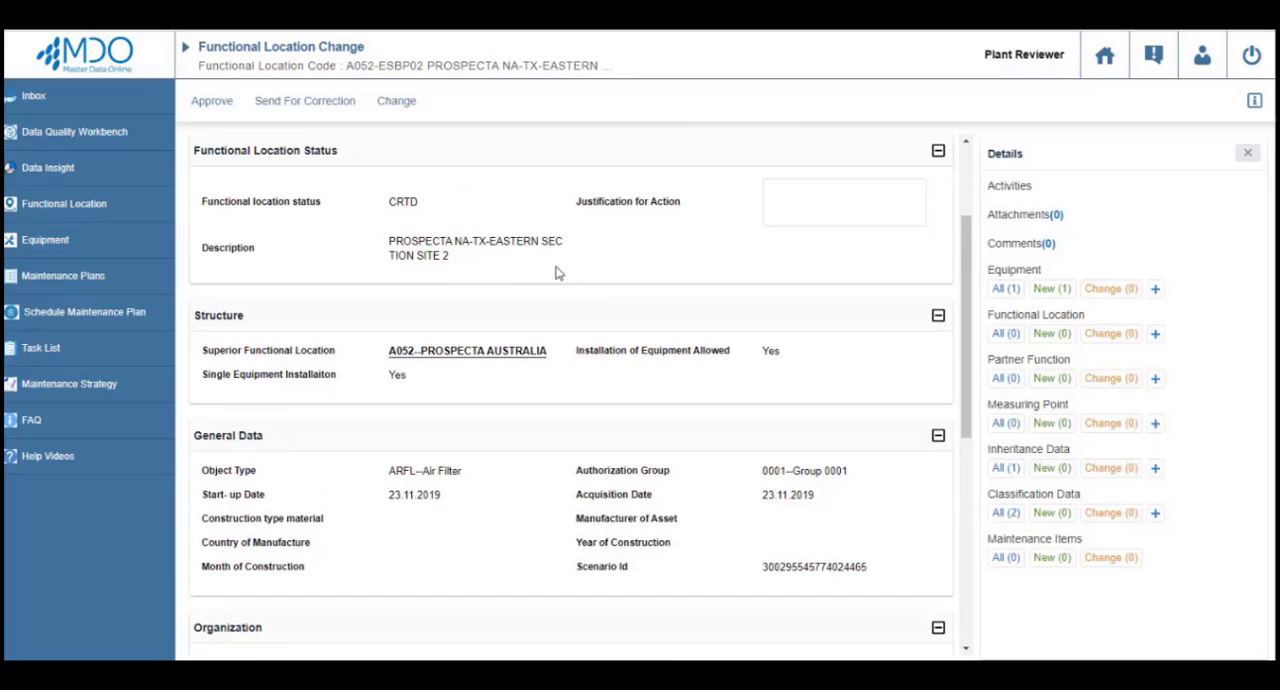
{"action": "scroll", "coordinate": [558, 273], "scroll_direction": "up", "scroll_amount": 2}
{"action": "scroll", "coordinate": [891, 607], "scroll_direction": "down", "scroll_amount": 14}
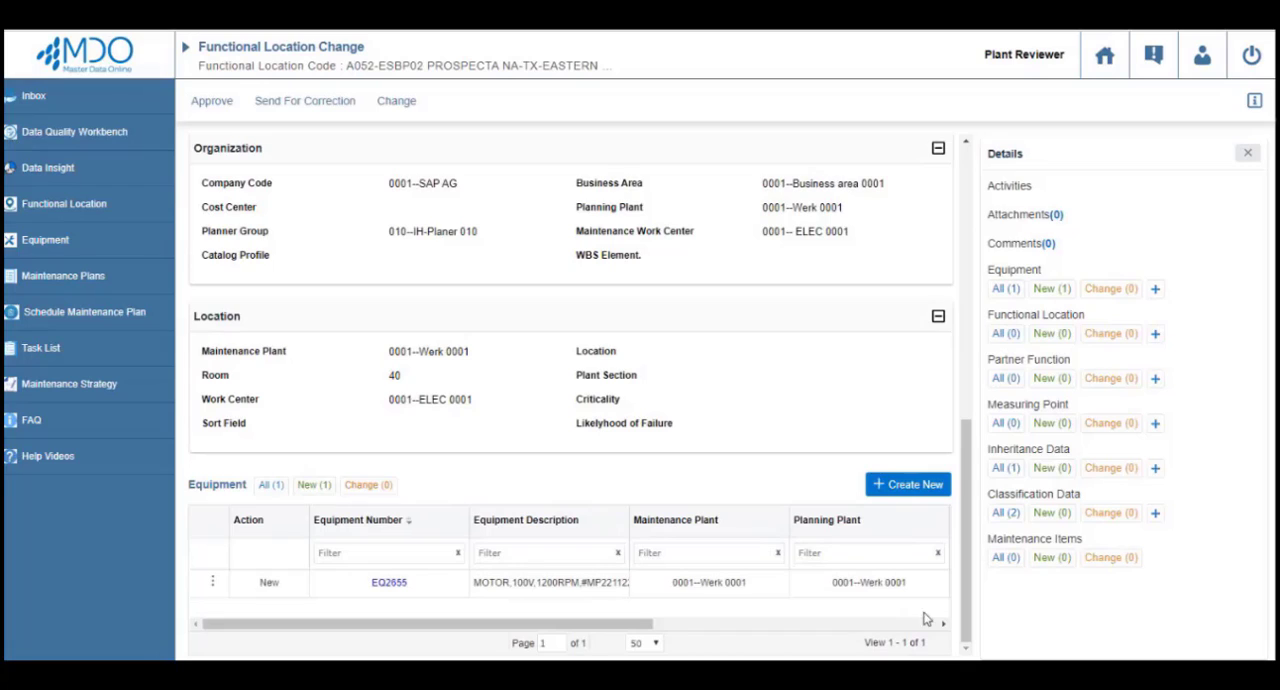
{"action": "left_click", "coordinate": [214, 108]}
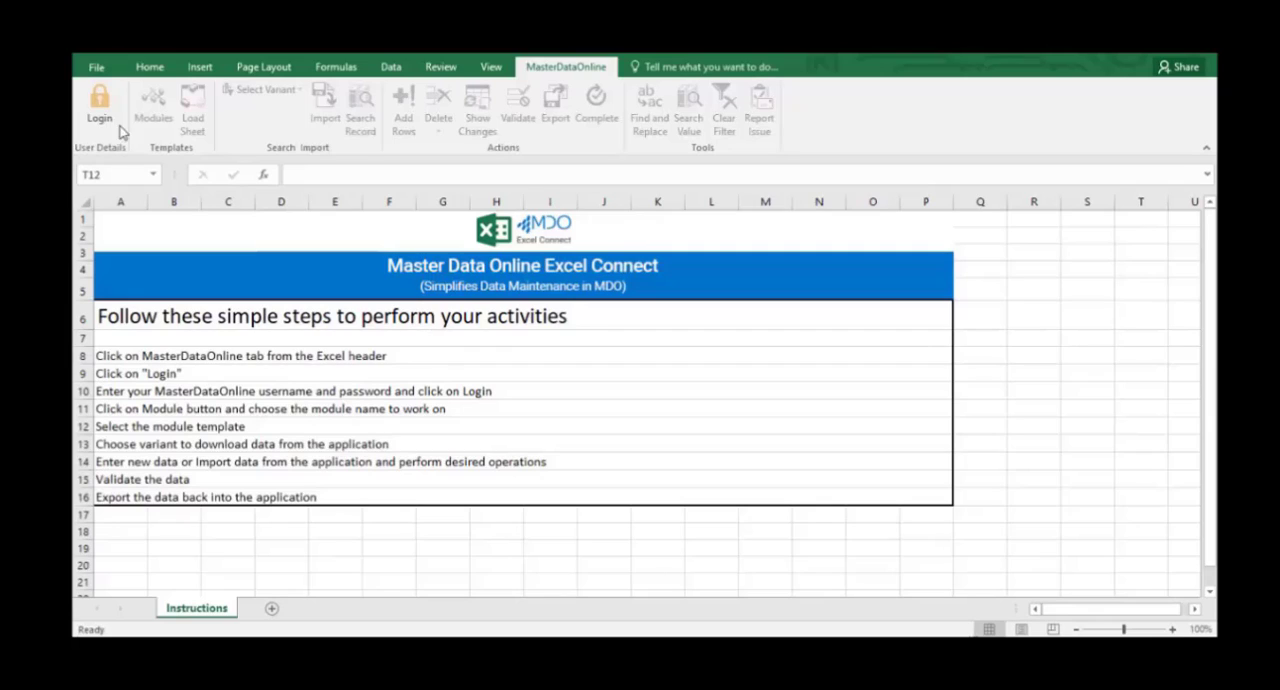
Switch to Excel and log in to MasterDataOnline with the account username and password, choosing the DemoInitiator role.
{"action": "left_click", "coordinate": [97, 105]}
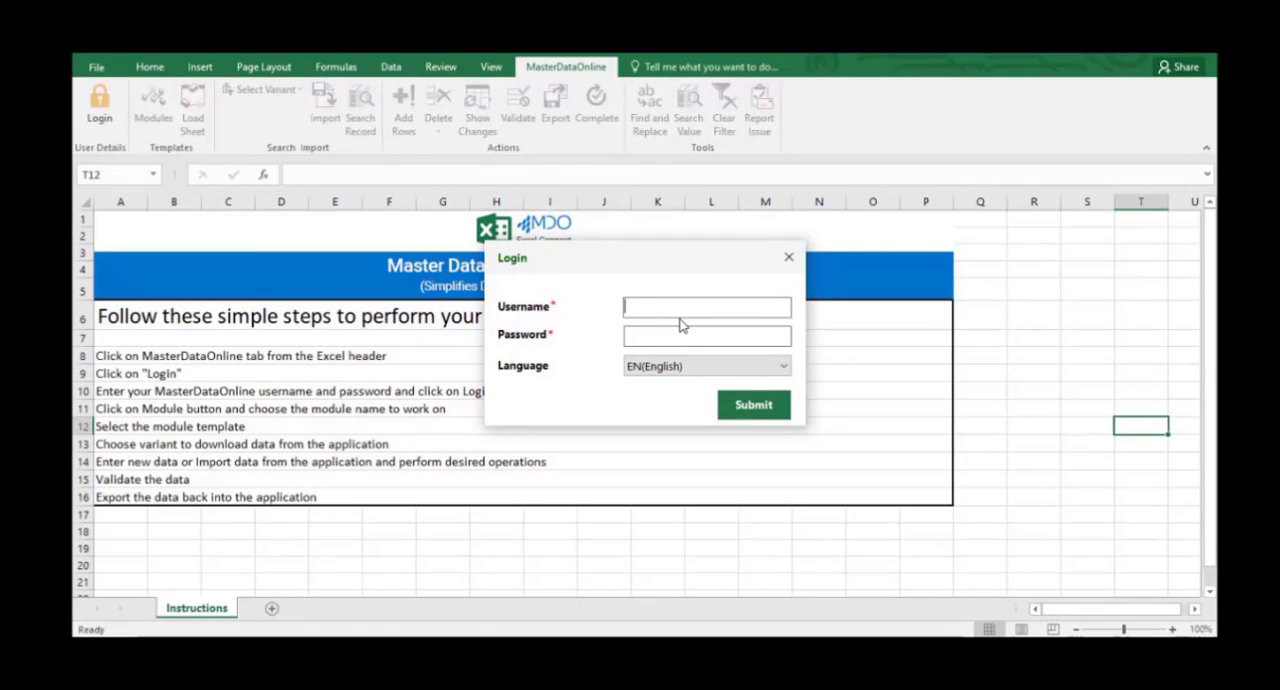
{"action": "type", "text": "DEMOINIT"}
{"action": "key", "text": "Tab"}
{"action": "type", "text": "**************"}
{"action": "key", "text": "Return"}
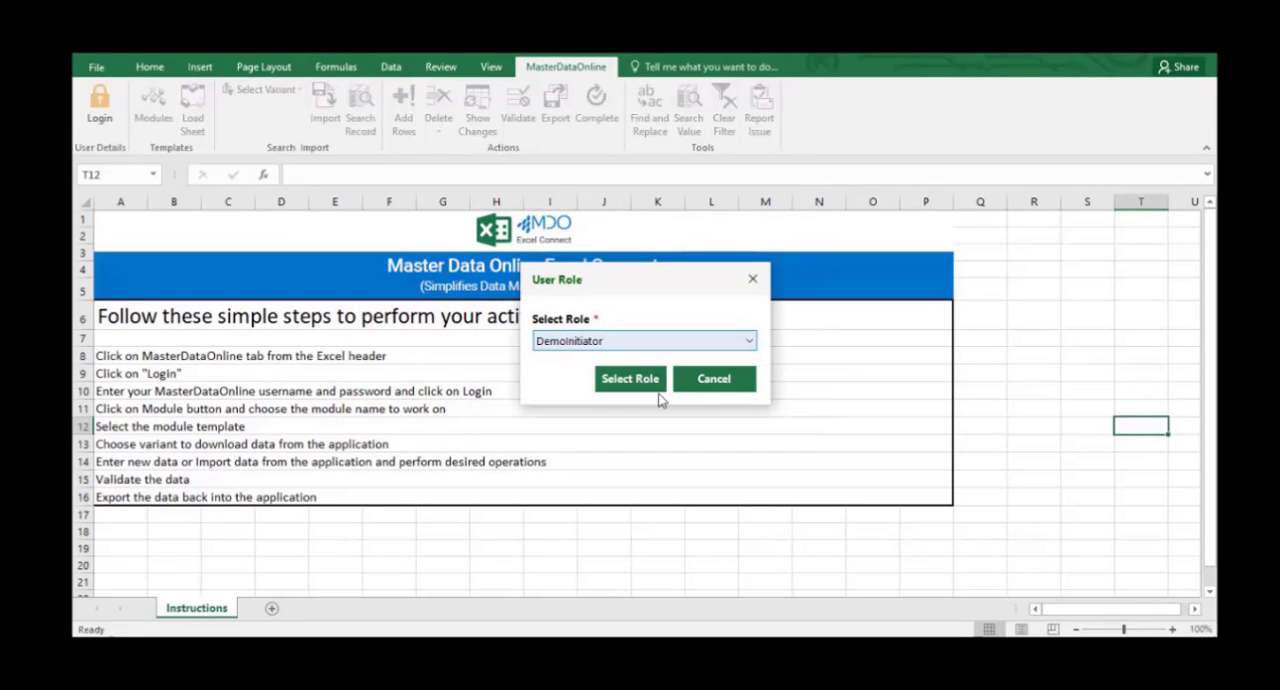
{"action": "left_click", "coordinate": [645, 378]}
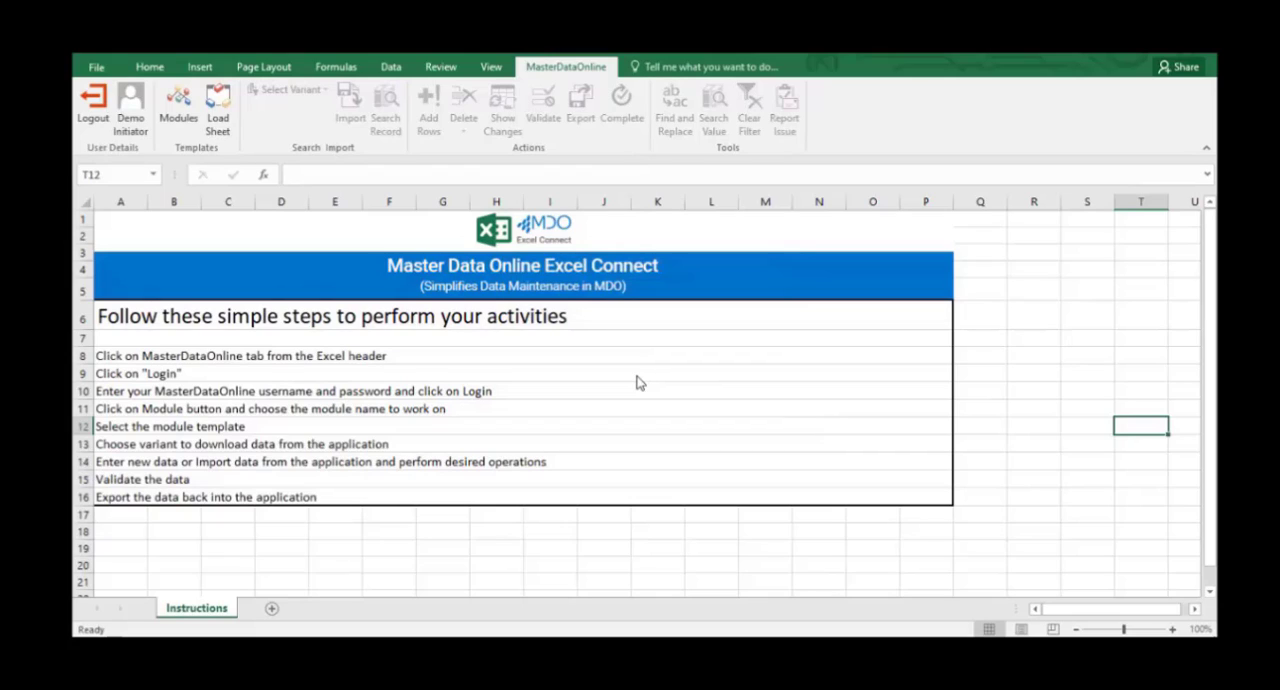
Load the FL - Equipment load sheet template into the workbook.
{"action": "left_click", "coordinate": [230, 120]}
{"action": "left_click", "coordinate": [293, 95]}
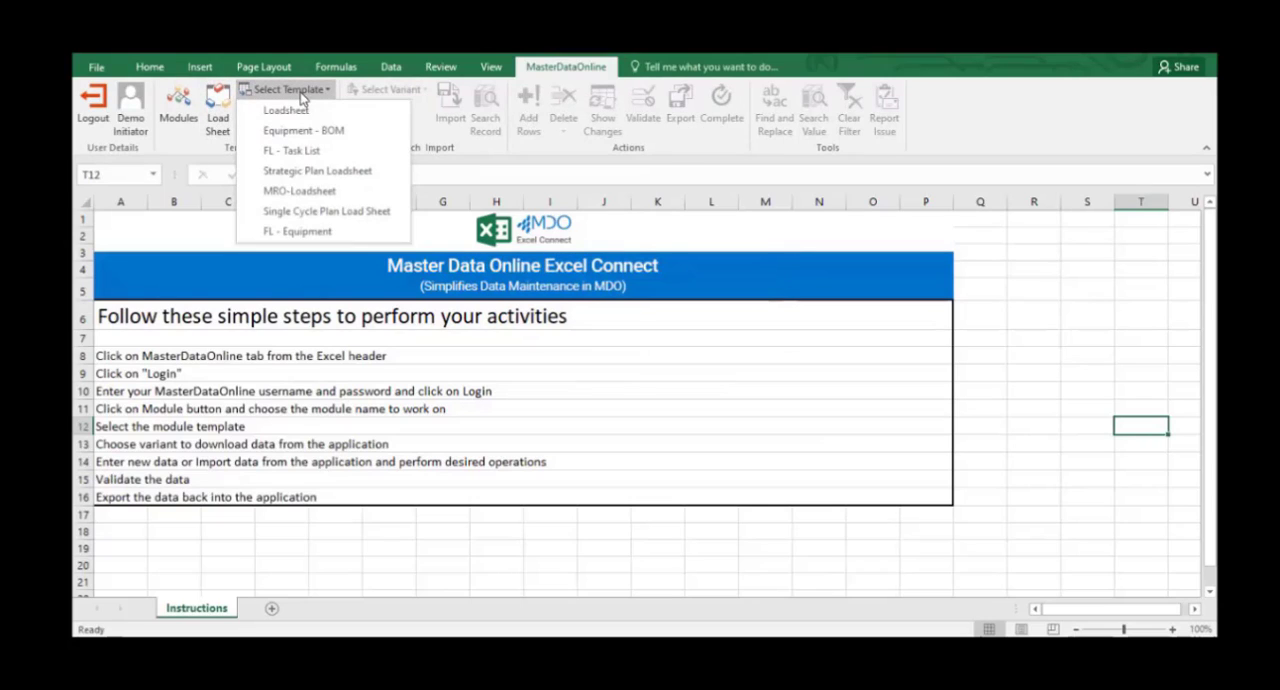
{"action": "left_click", "coordinate": [283, 232]}
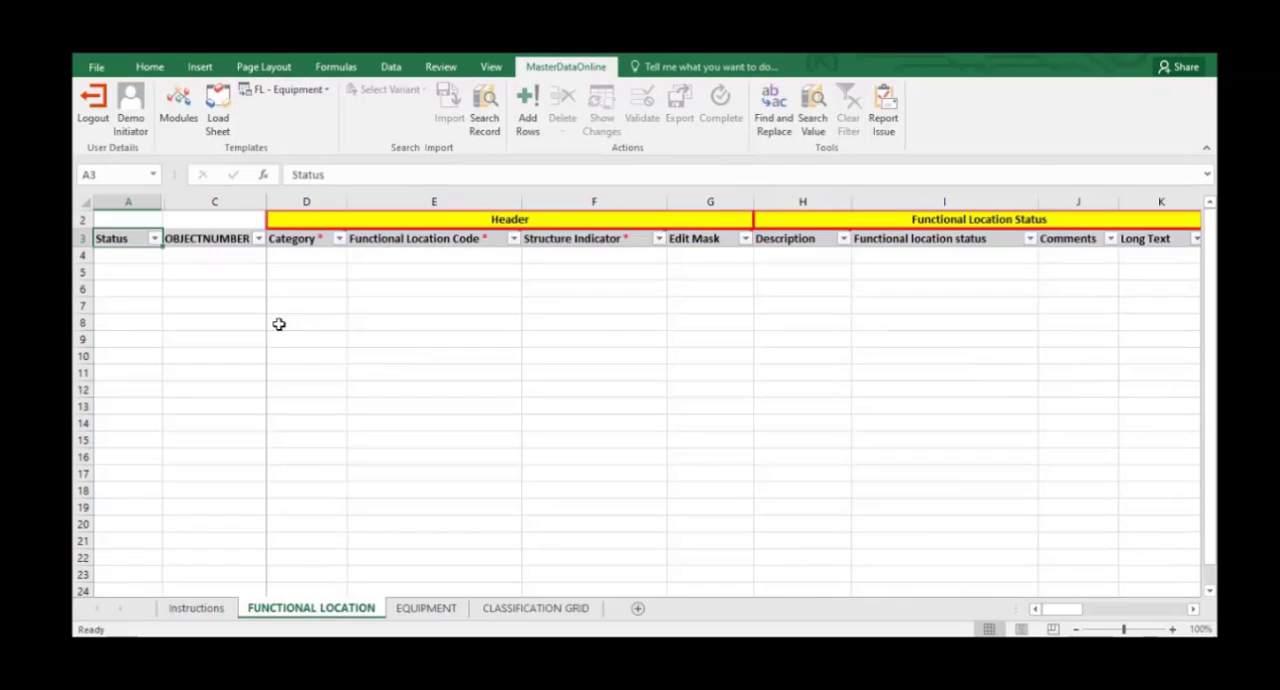
Add three rows to the Functional Location sheet.
{"action": "left_click", "coordinate": [536, 116]}
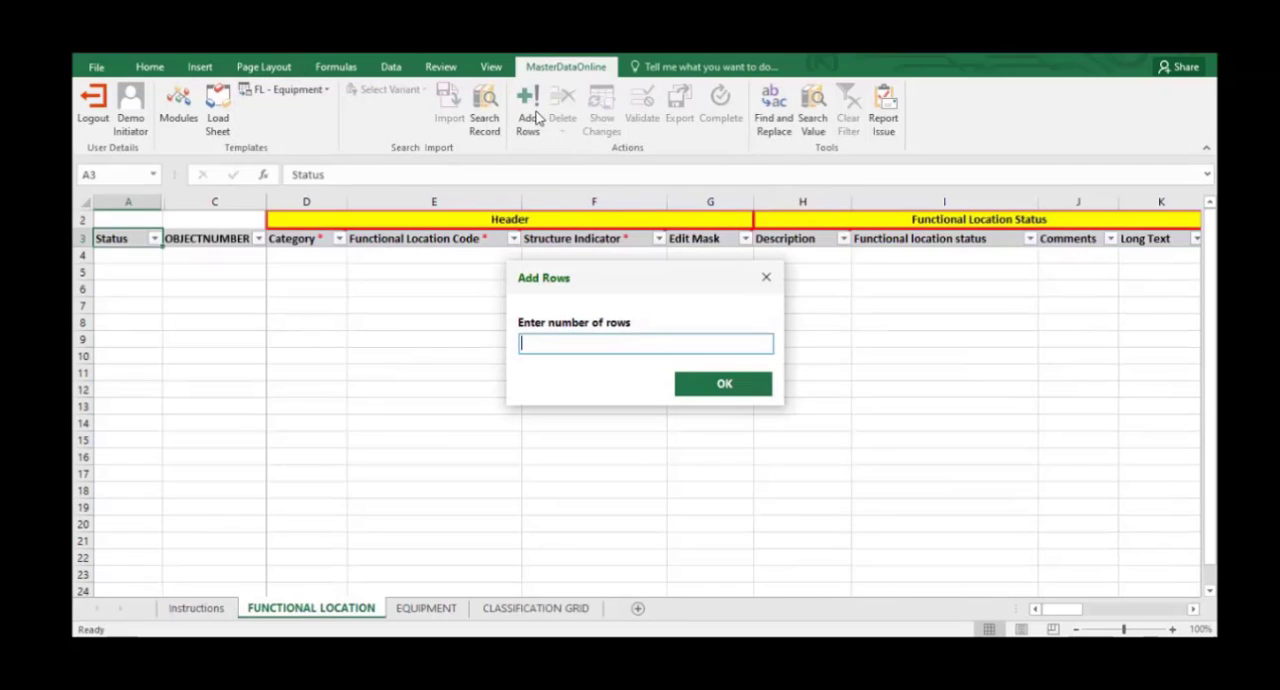
{"action": "type", "text": "3"}
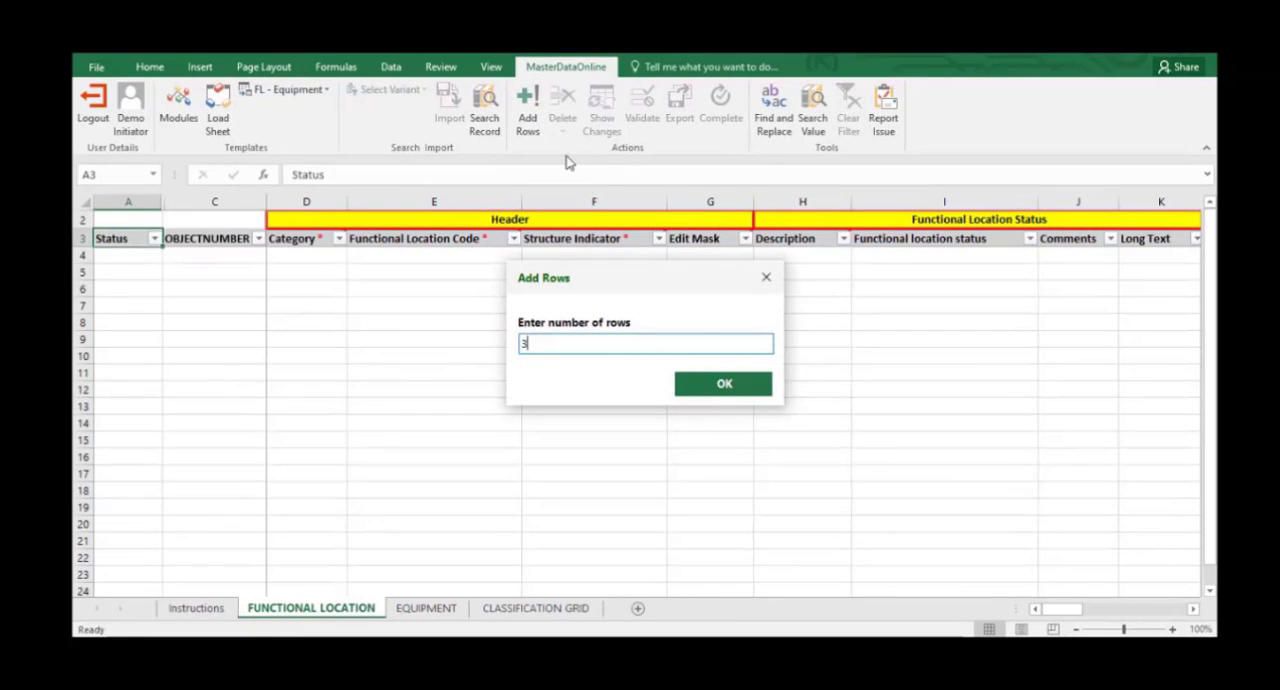
{"action": "left_click", "coordinate": [731, 390]}
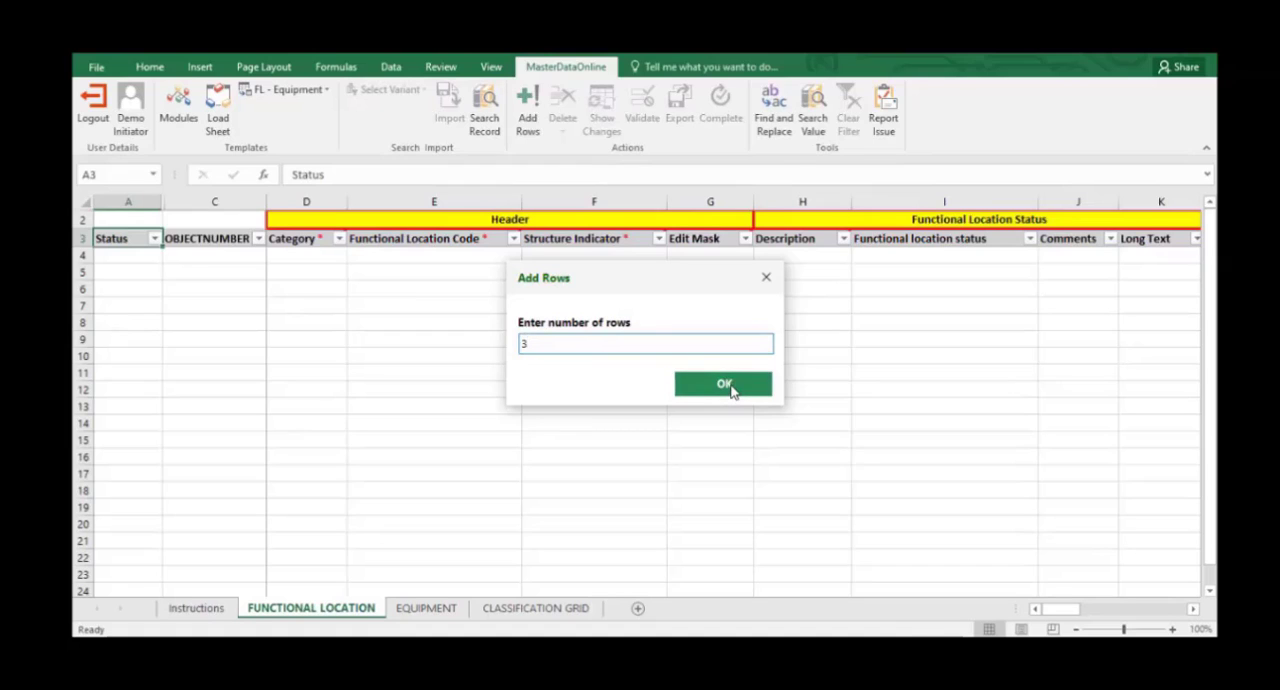
Enter the functional location codes PRAE-ESC-WE-10, PRAU-WSC-ES-11 and PRAP-NSC-NS-14 in the three new rows.
{"action": "left_click", "coordinate": [480, 256]}
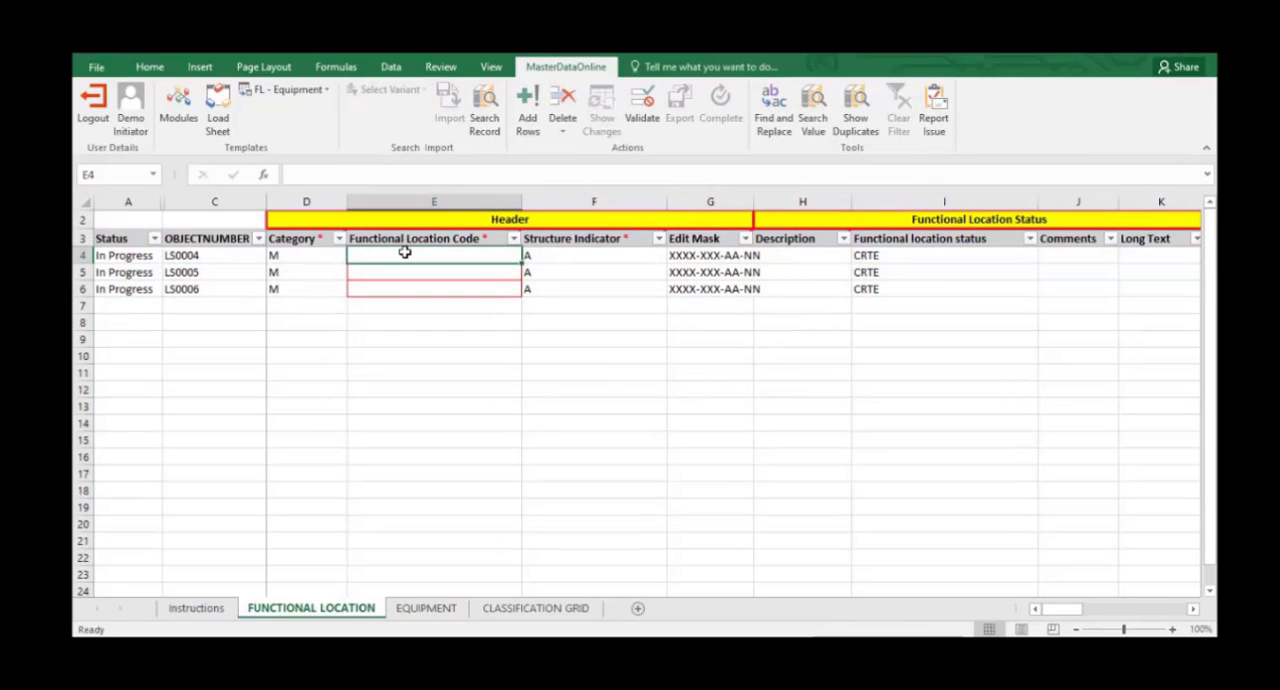
{"action": "type", "text": "PRA"}
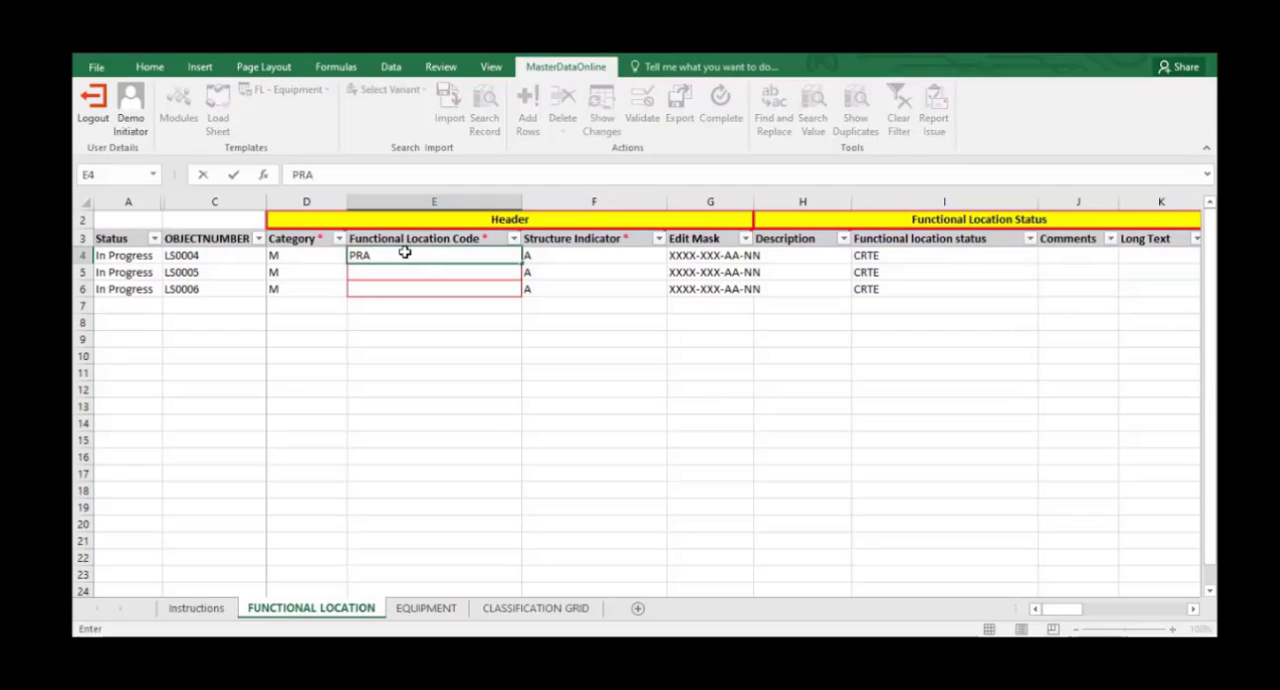
{"action": "type", "text": "E-"}
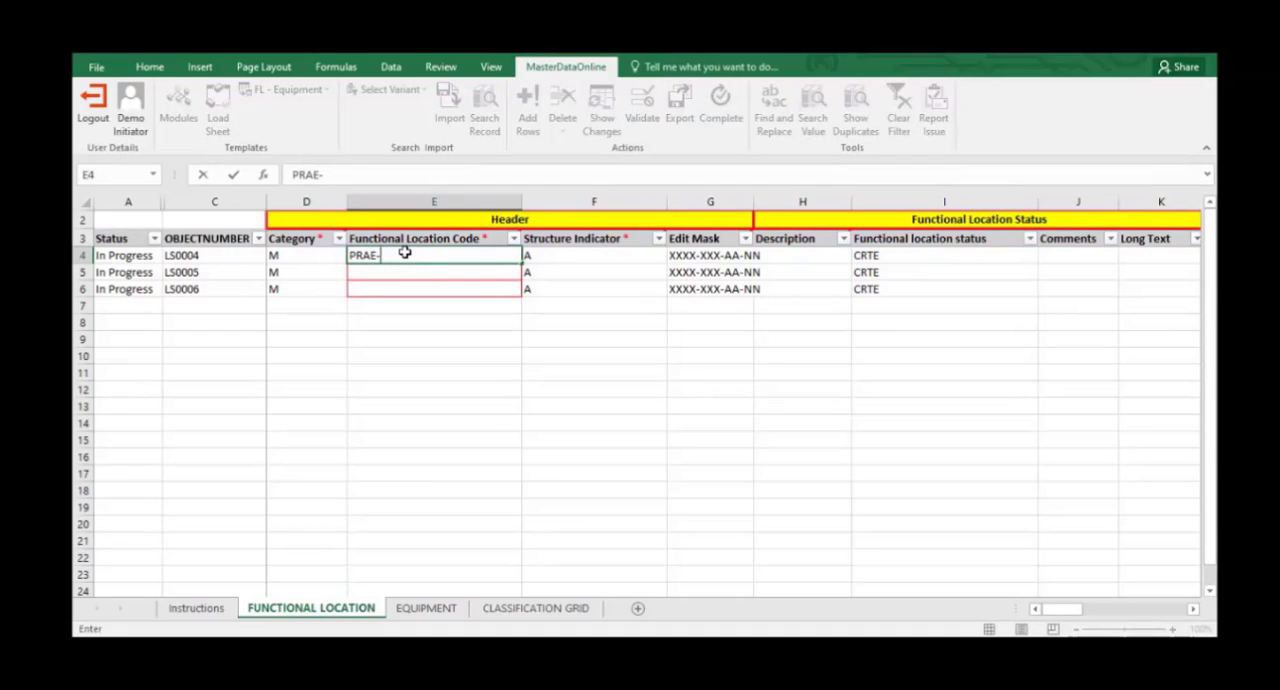
{"action": "type", "text": "ESC"}
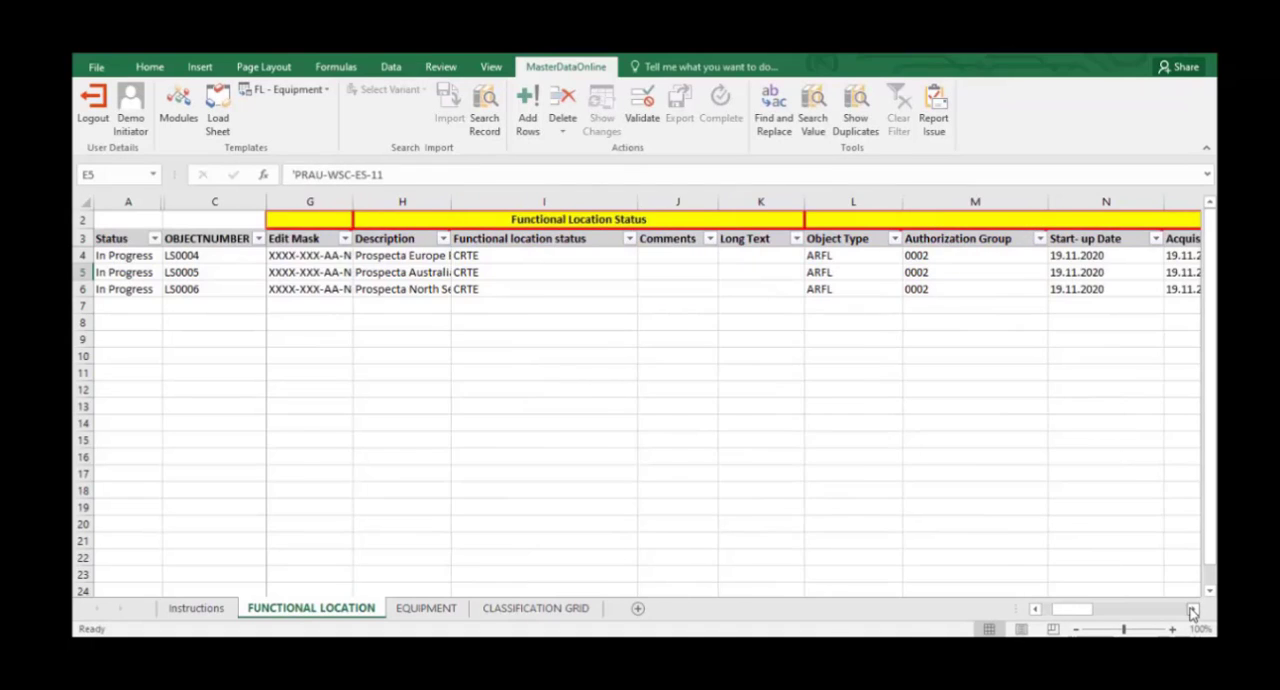
Review the new rows' general details, structure, organization, location, plant and pipe data through to the linked equipment column.
{"action": "left_click", "coordinate": [1192, 610]}
{"action": "left_click", "coordinate": [1192, 610]}
{"action": "left_click", "coordinate": [1192, 610]}
{"action": "left_click", "coordinate": [1192, 610]}
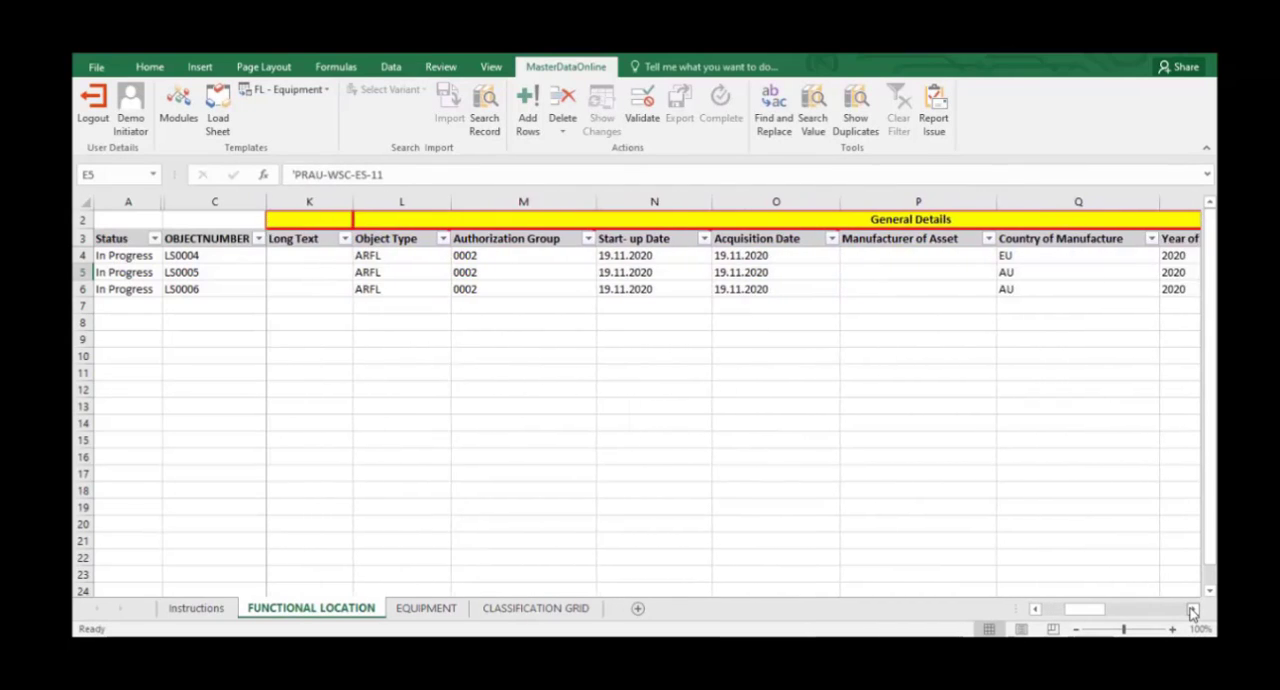
{"action": "left_click", "coordinate": [1192, 610]}
{"action": "left_click", "coordinate": [1192, 610]}
{"action": "left_click", "coordinate": [1192, 610]}
{"action": "left_click", "coordinate": [1192, 610]}
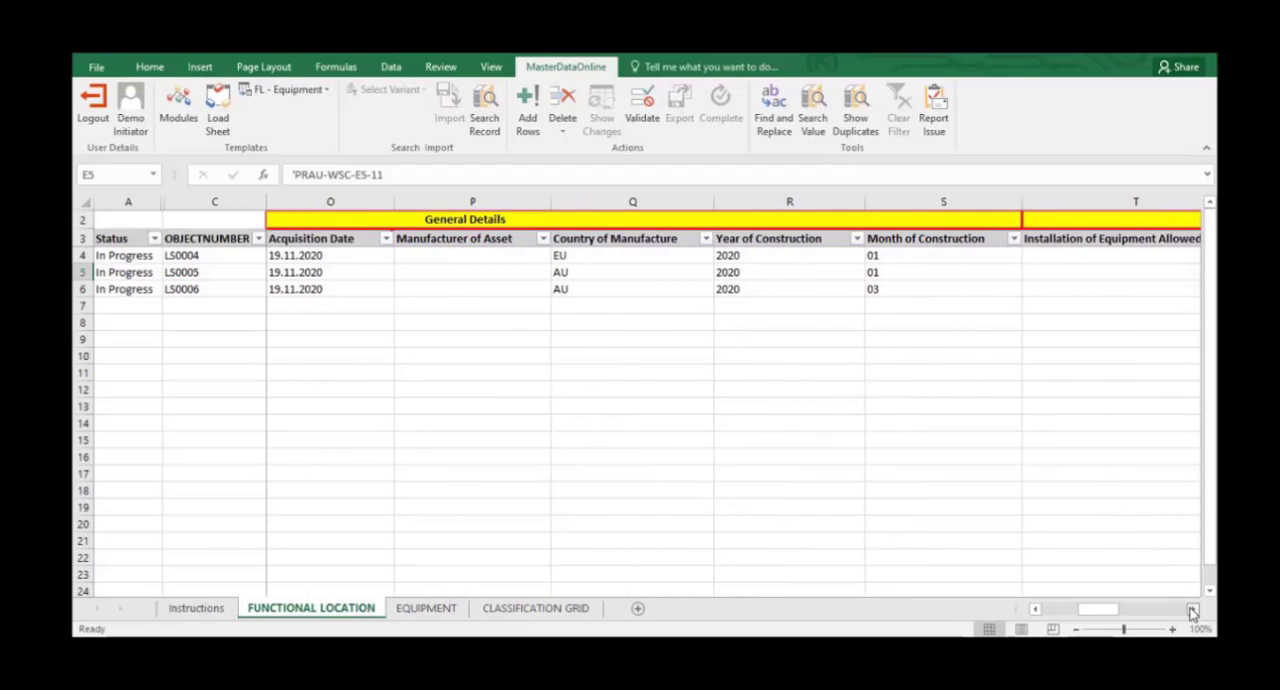
{"action": "left_click", "coordinate": [1192, 610]}
{"action": "left_click", "coordinate": [1192, 610]}
{"action": "left_click", "coordinate": [1192, 610]}
{"action": "left_click", "coordinate": [1192, 610]}
{"action": "left_click", "coordinate": [1192, 610]}
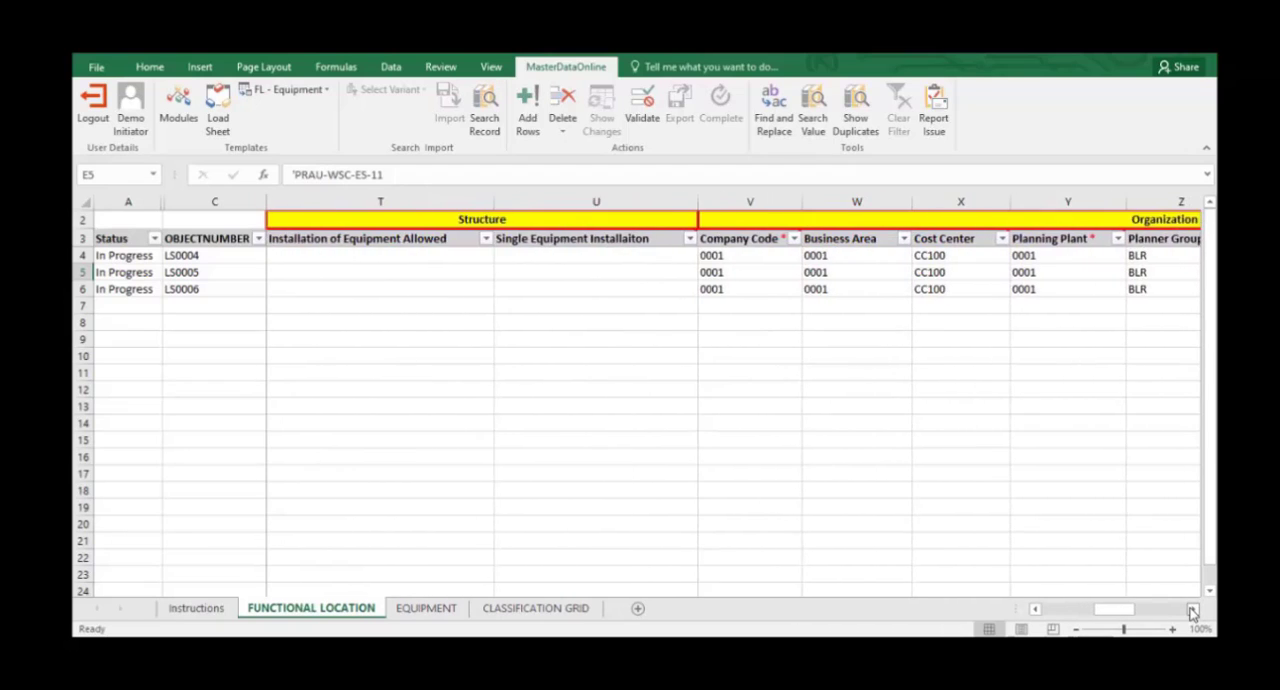
{"action": "left_click", "coordinate": [1192, 610]}
{"action": "left_click", "coordinate": [1192, 610]}
{"action": "left_click", "coordinate": [1192, 610]}
{"action": "left_click", "coordinate": [1192, 610]}
{"action": "left_click", "coordinate": [1192, 610]}
{"action": "left_click", "coordinate": [1192, 610]}
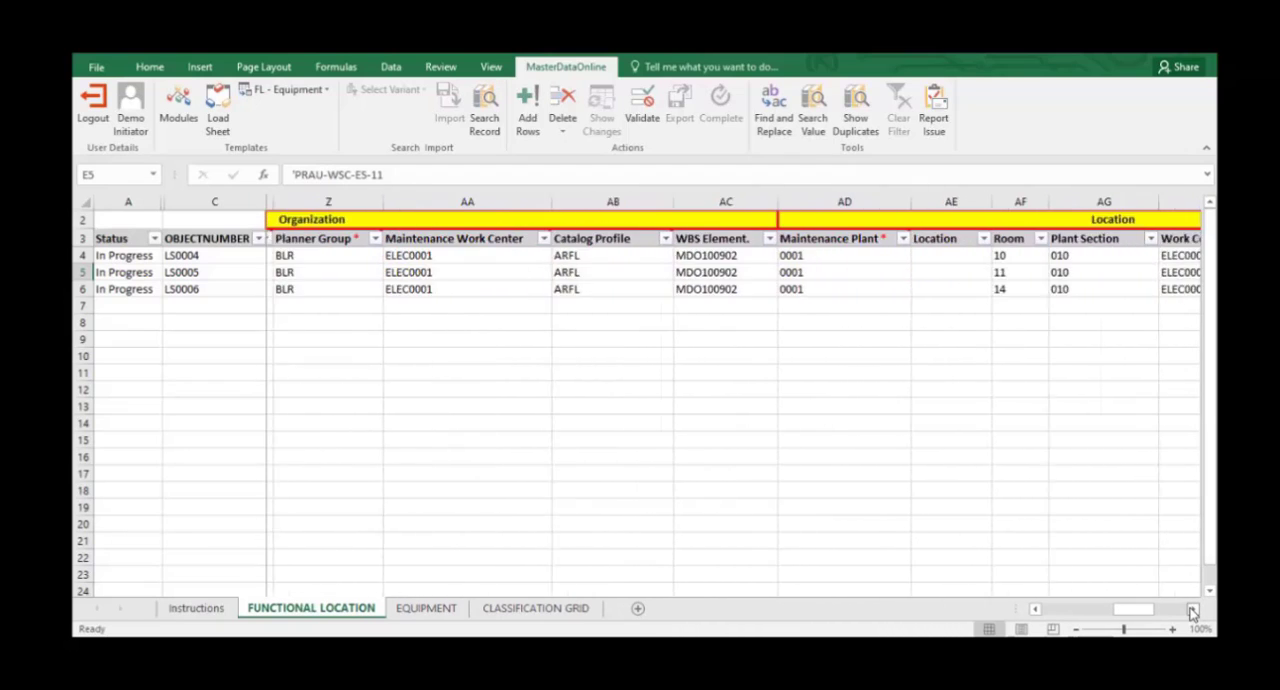
{"action": "left_click", "coordinate": [1192, 610]}
{"action": "left_click", "coordinate": [1192, 610]}
{"action": "left_click", "coordinate": [1192, 610]}
{"action": "left_click", "coordinate": [1192, 610]}
{"action": "left_click", "coordinate": [1192, 610]}
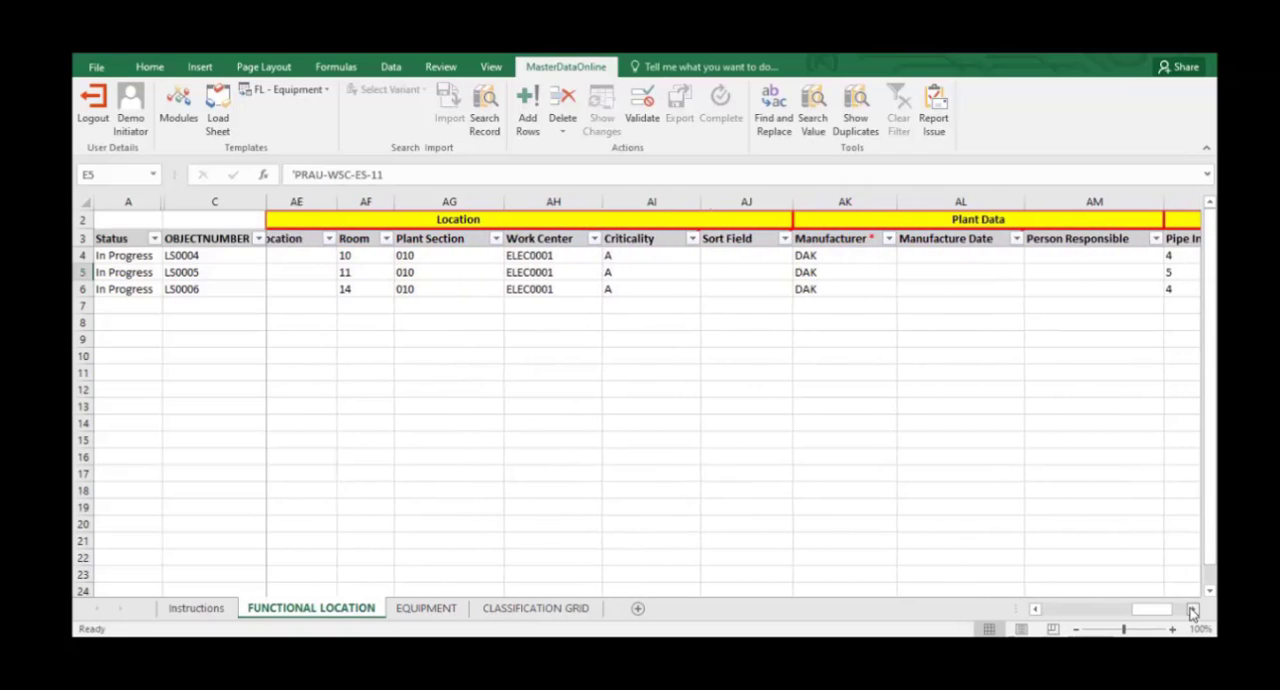
{"action": "left_click", "coordinate": [1192, 610]}
{"action": "left_click", "coordinate": [1192, 610]}
{"action": "left_click", "coordinate": [1192, 610]}
{"action": "left_click", "coordinate": [1192, 610]}
{"action": "left_click", "coordinate": [1192, 610]}
{"action": "left_click", "coordinate": [1192, 610]}
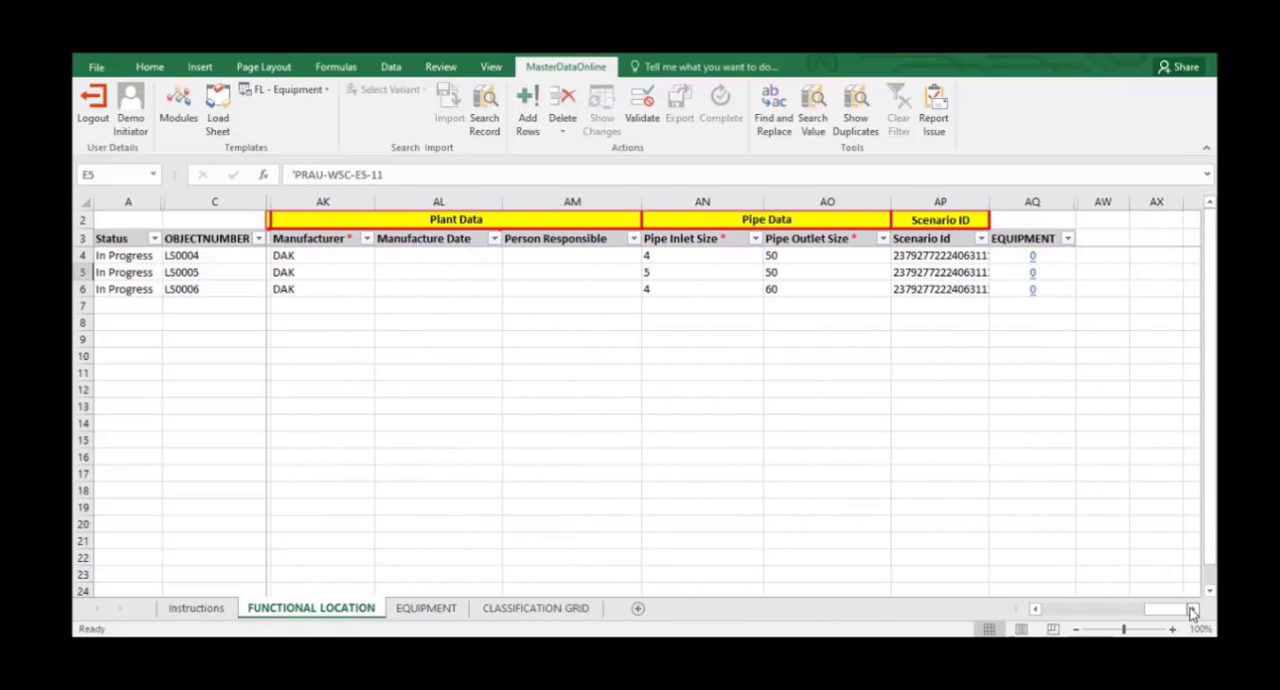
{"action": "left_click", "coordinate": [1192, 610]}
{"action": "left_click", "coordinate": [1192, 610]}
Open the linked equipment of the first functional location, add three equipment rows and review their details through to the classification grid column.
{"action": "left_click", "coordinate": [800, 263]}
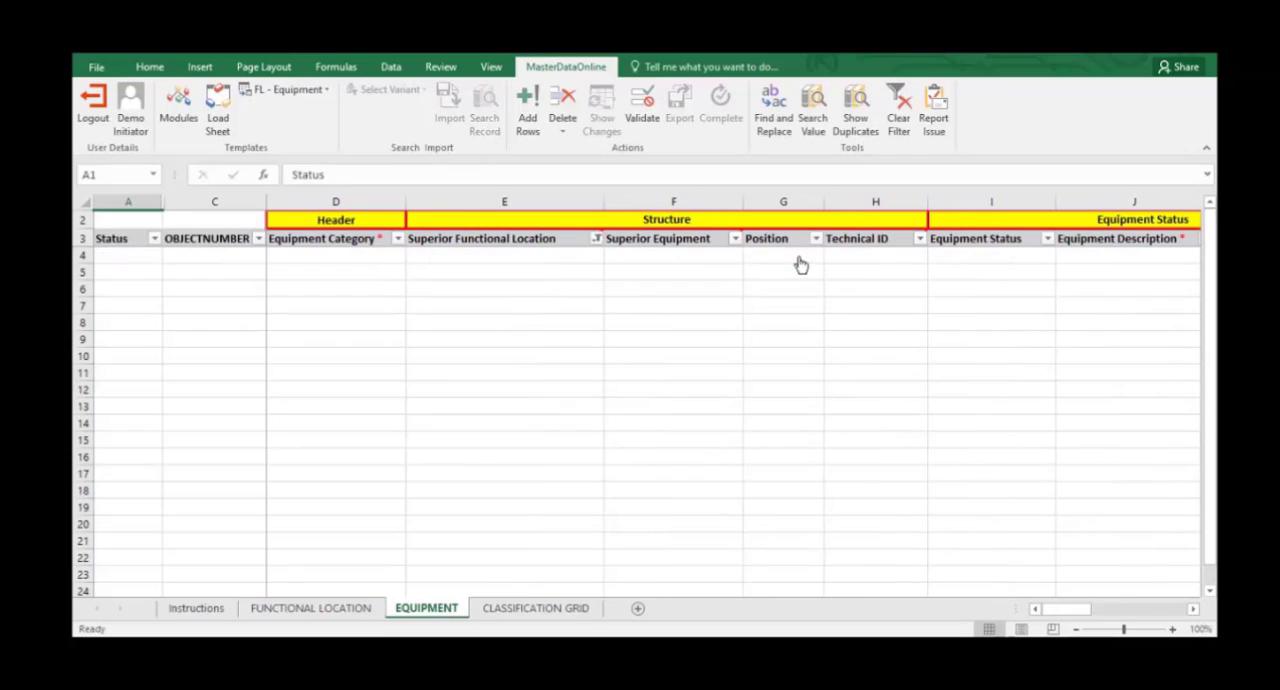
{"action": "left_click", "coordinate": [530, 115]}
{"action": "type", "text": "3"}
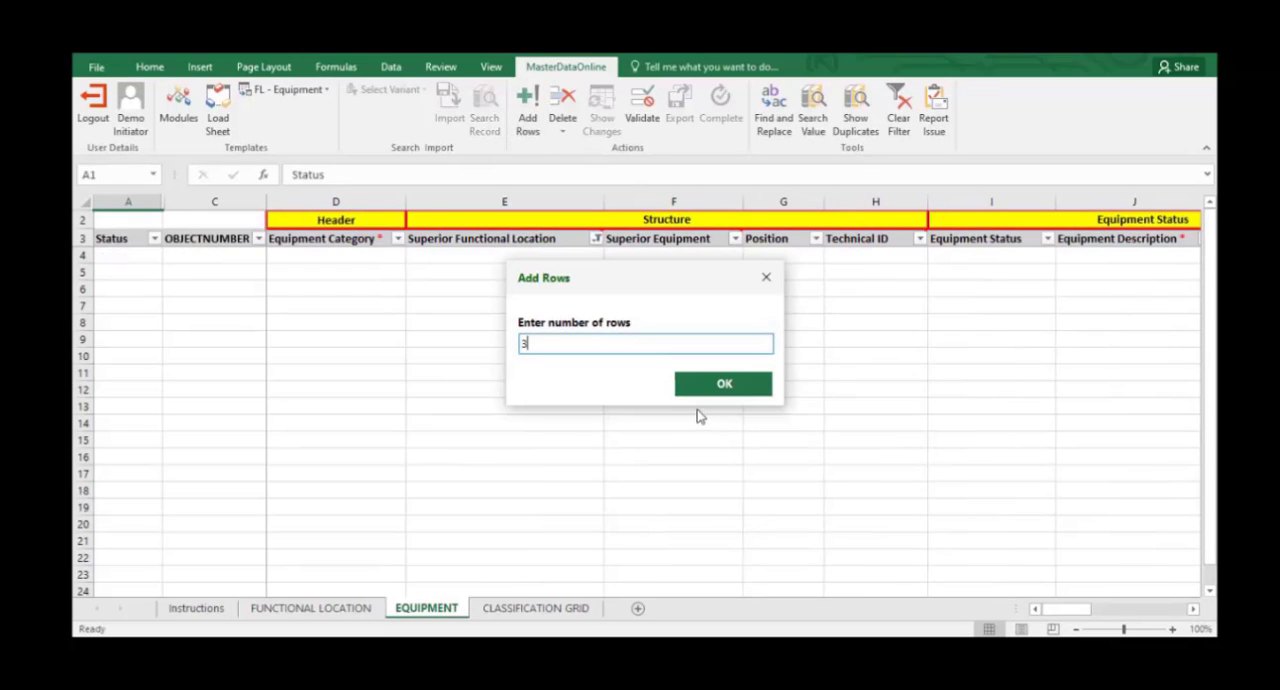
{"action": "left_click", "coordinate": [723, 387]}
{"action": "left_click", "coordinate": [1193, 609]}
{"action": "left_click_drag", "start_coordinate": [1193, 609], "coordinate": [1193, 609]}
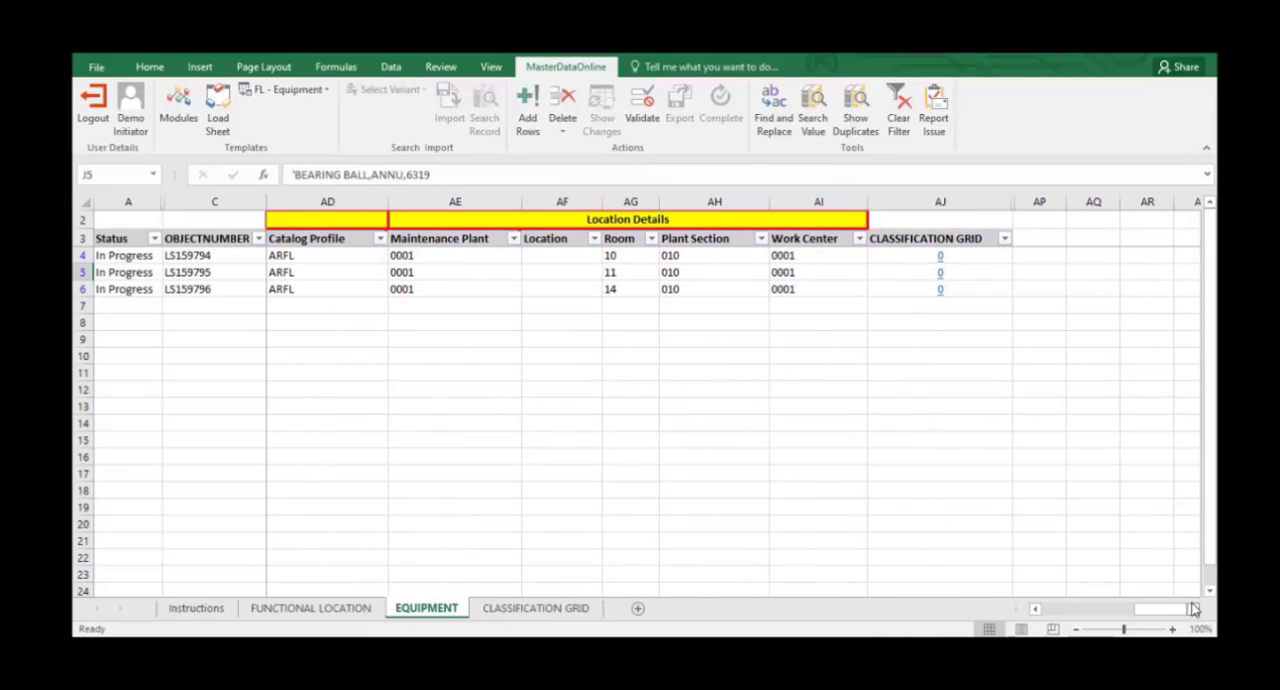
Return to the Functional Location sheet and validate the three records.
{"action": "left_click", "coordinate": [286, 610]}
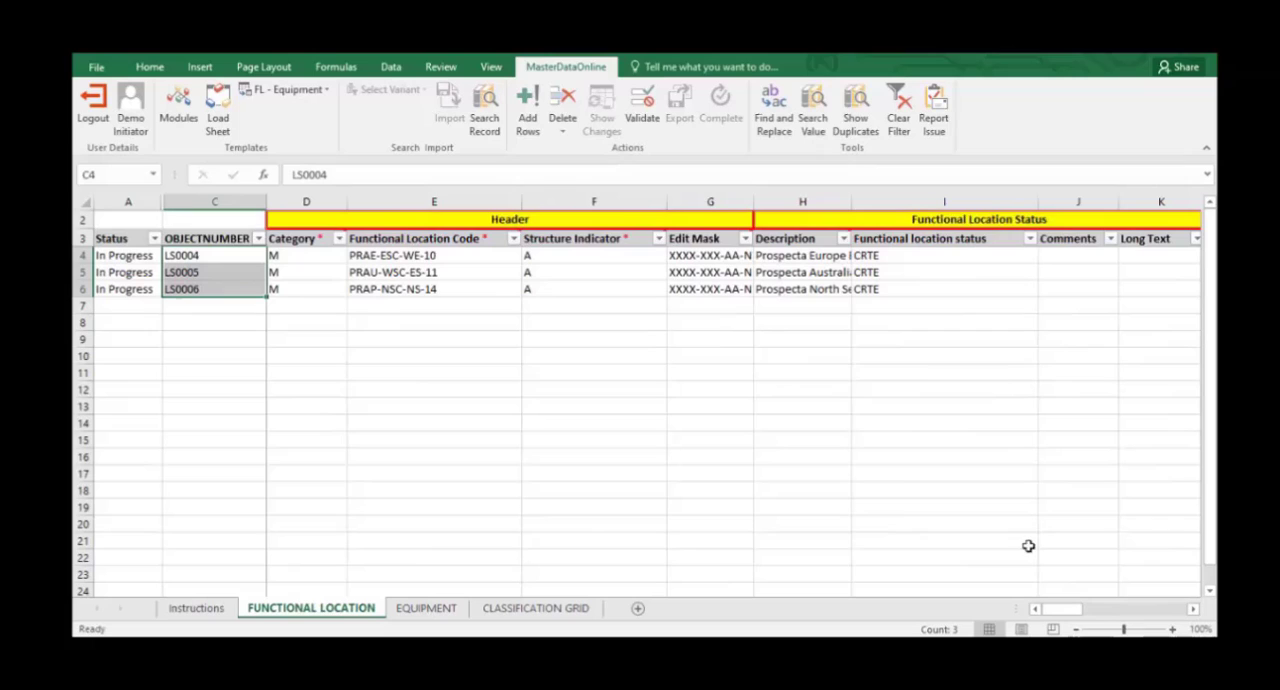
{"action": "left_click", "coordinate": [643, 108]}
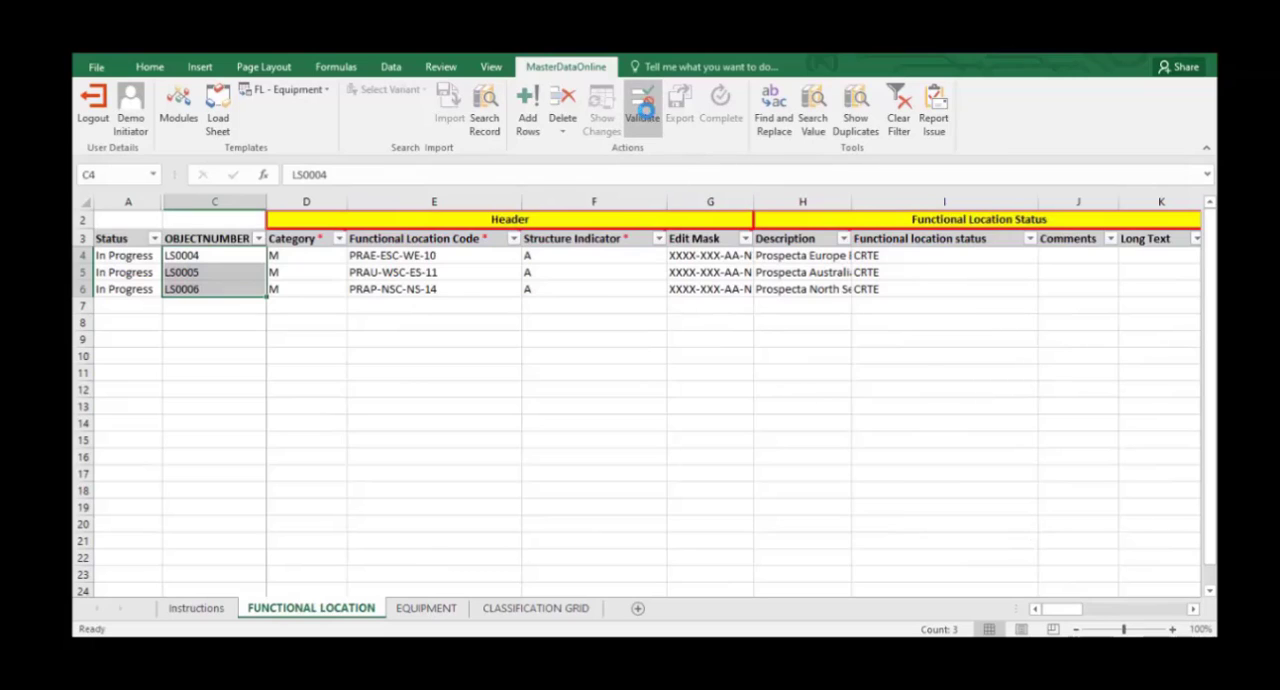
{"action": "left_click", "coordinate": [655, 387]}
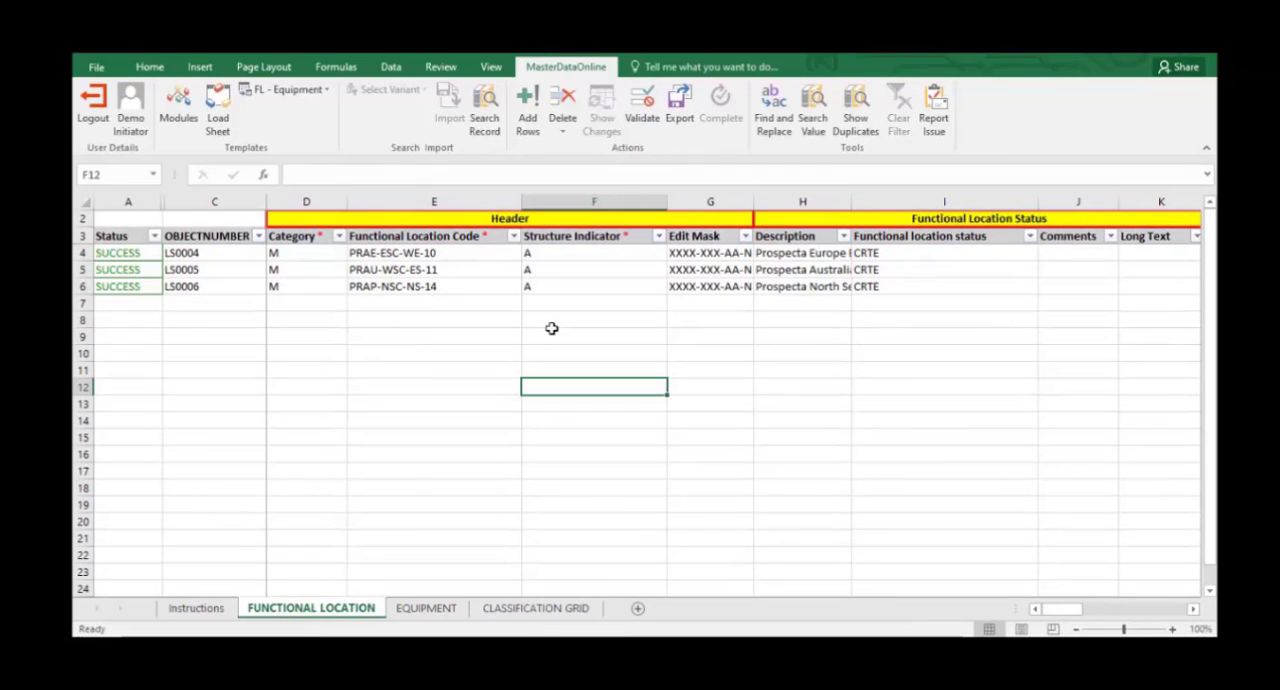
Export the validated functional locations and complete the process with the request comment "Mass Creation".
{"action": "left_click", "coordinate": [679, 110]}
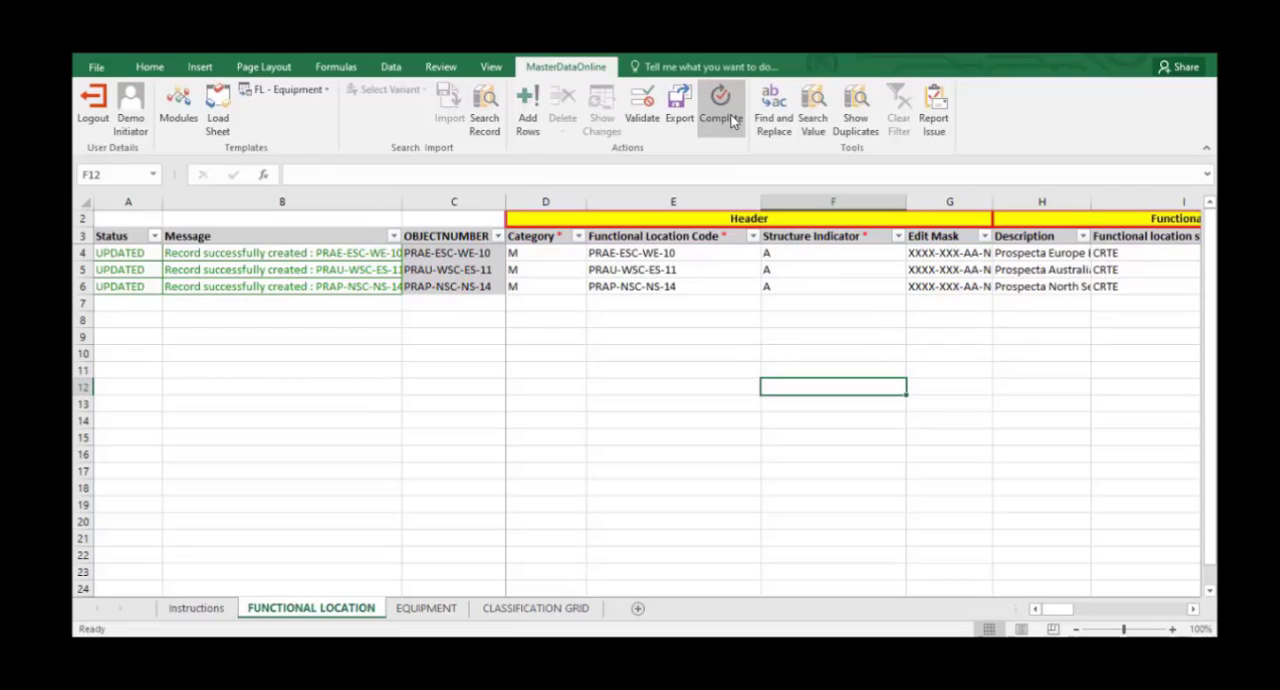
{"action": "left_click", "coordinate": [733, 121]}
{"action": "type", "text": "Mass Creation"}
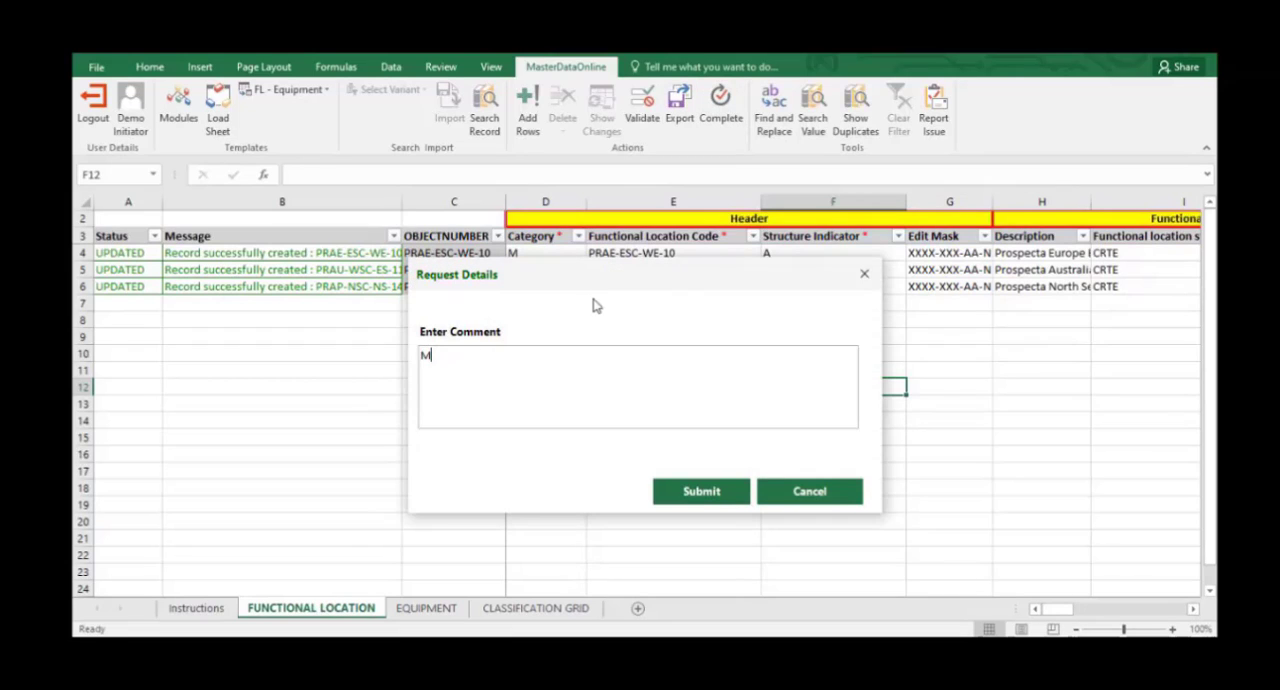
{"action": "left_click", "coordinate": [700, 491]}
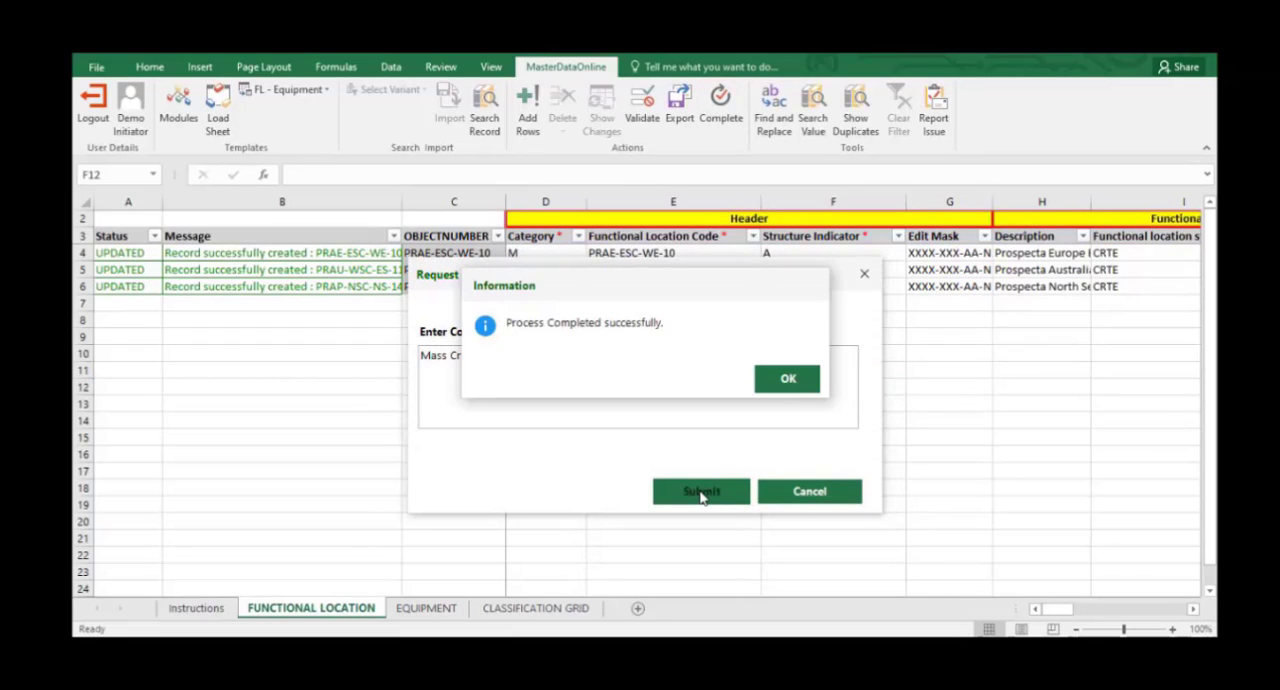
{"action": "left_click", "coordinate": [788, 382]}
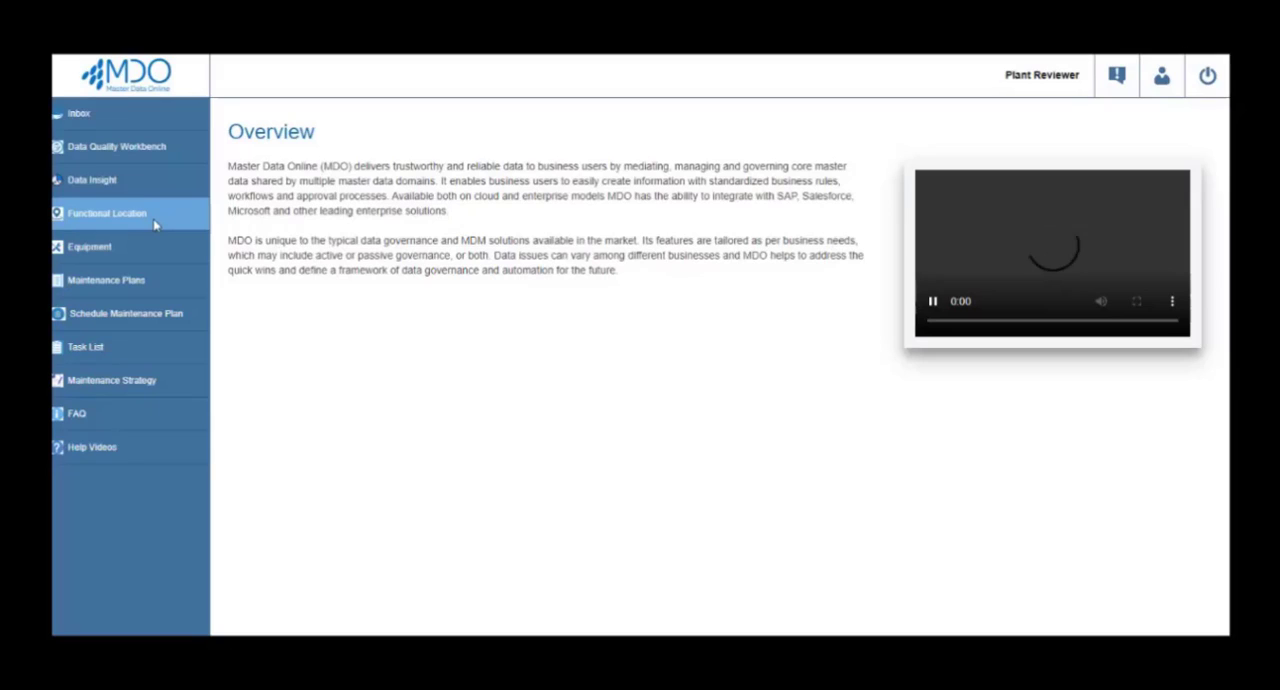
Switch to Master Data Online and open the PROSPECTA AUSTRALIA functional location (A052) for change.
{"action": "left_click", "coordinate": [155, 226]}
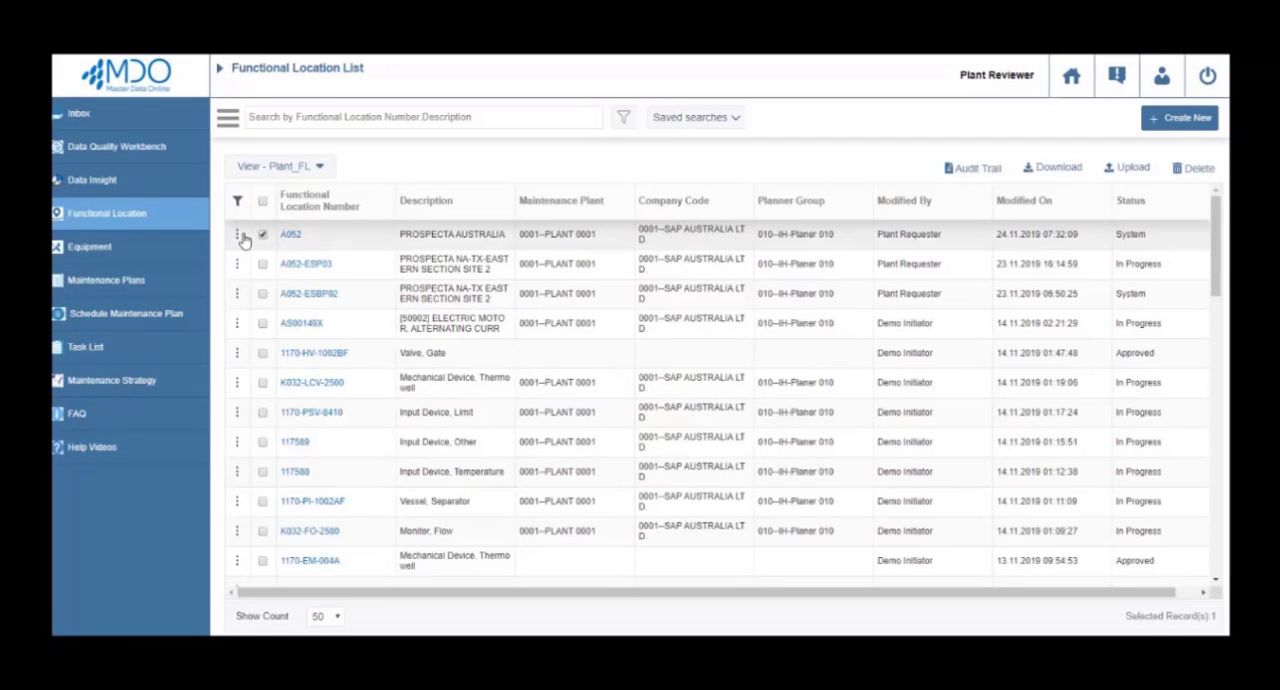
{"action": "left_click", "coordinate": [236, 233]}
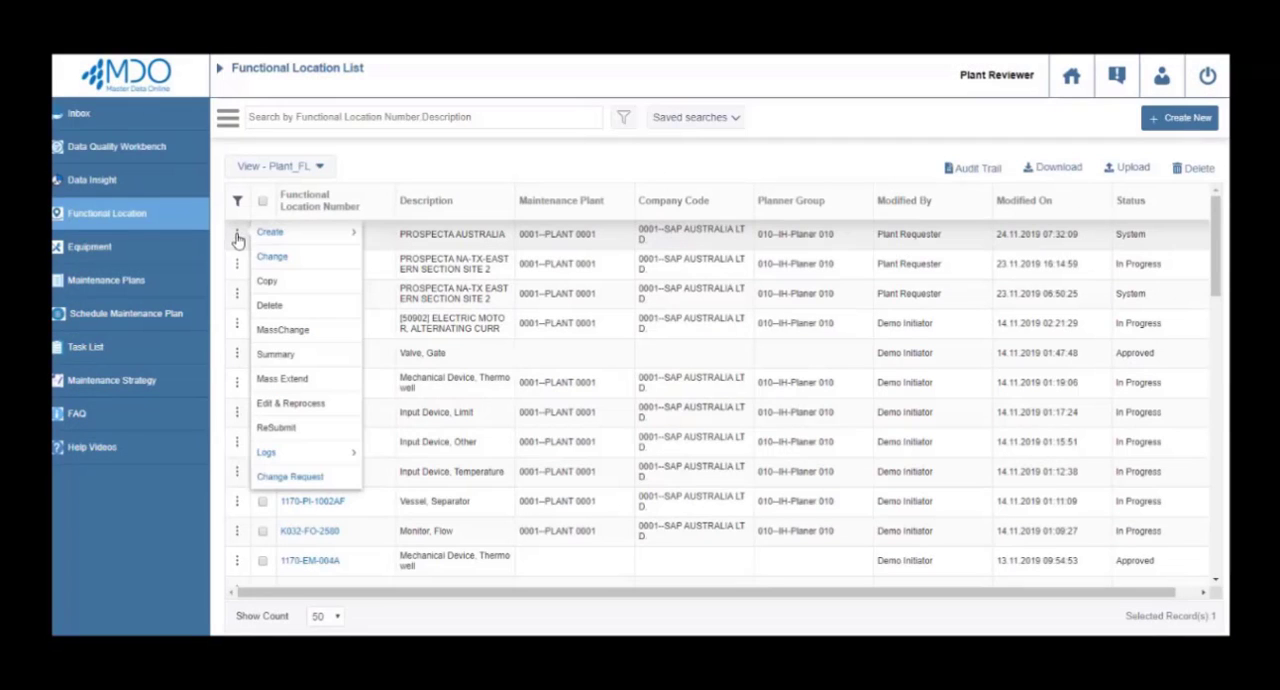
{"action": "left_click", "coordinate": [264, 258]}
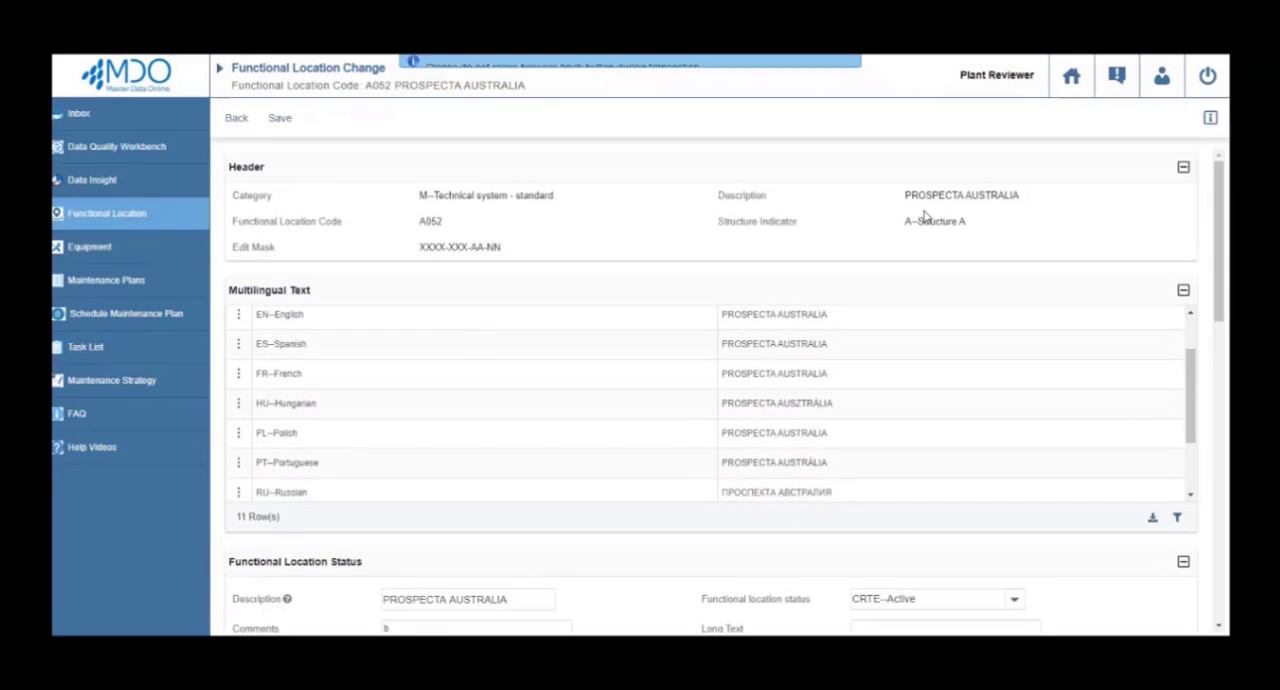
Set the functional location status to DLFL--Deactivate and enter the comment "Not in use".
{"action": "left_click_drag", "start_coordinate": [1219, 197], "coordinate": [1219, 253]}
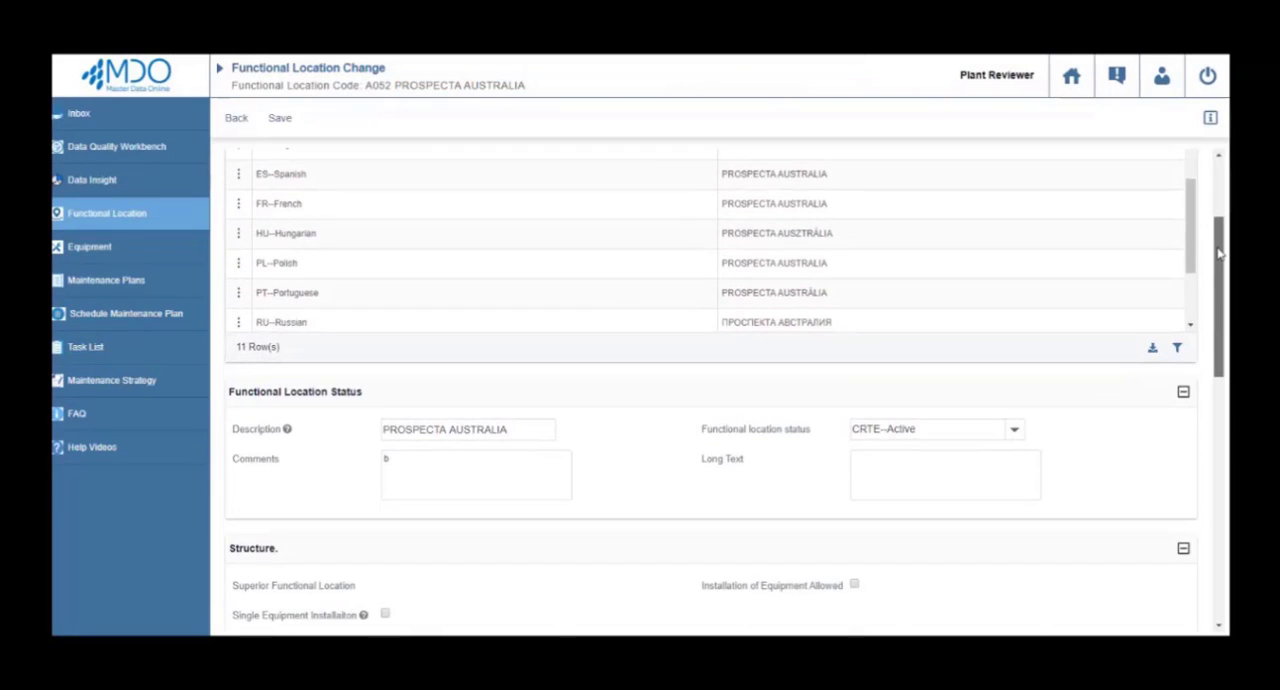
{"action": "left_click", "coordinate": [897, 429]}
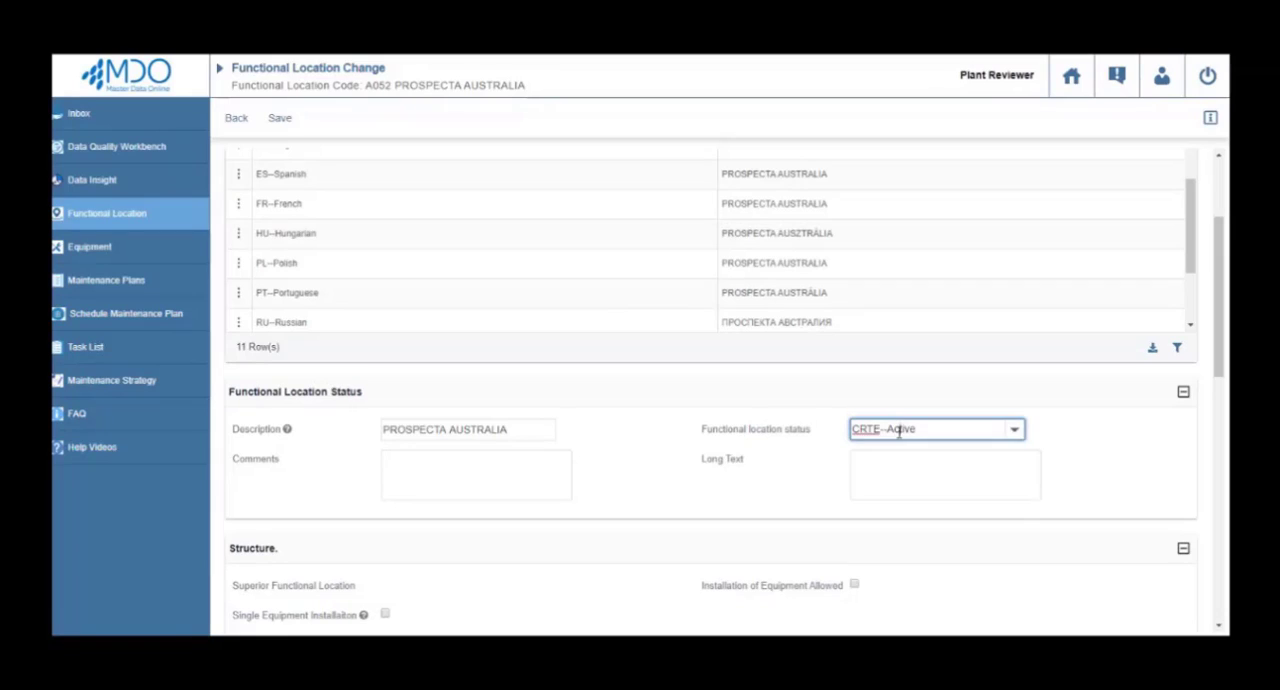
{"action": "left_click", "coordinate": [890, 481]}
{"action": "left_click", "coordinate": [890, 482]}
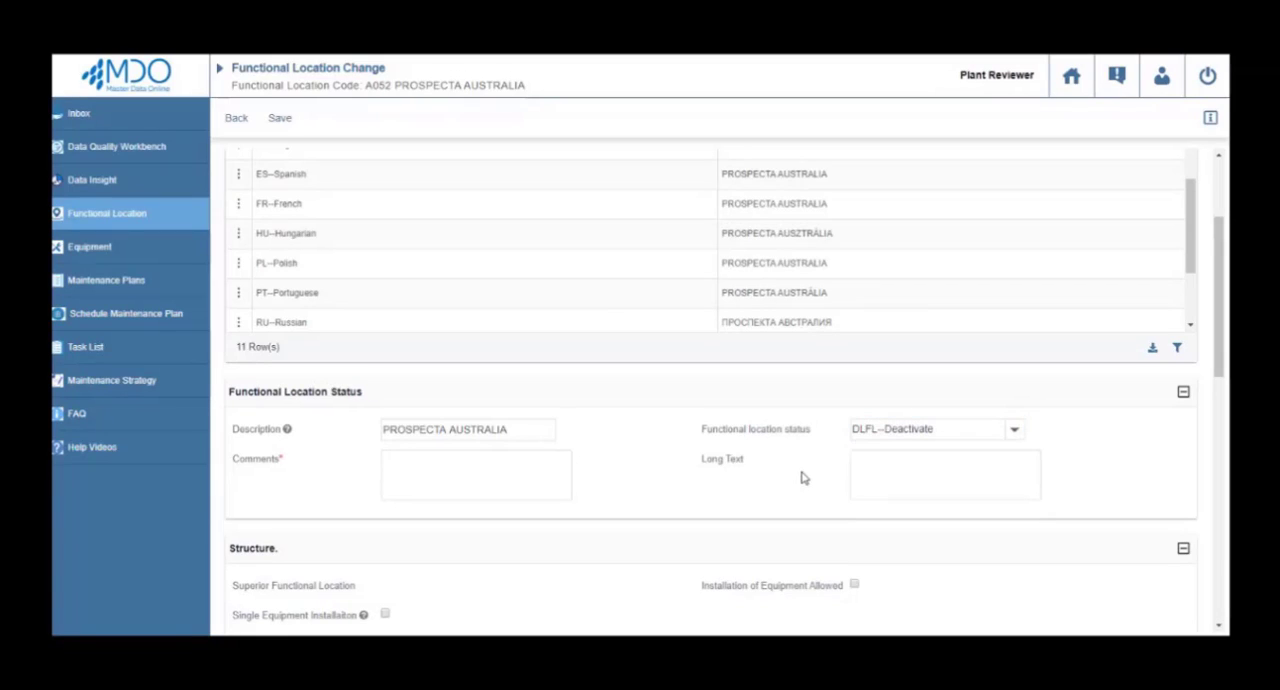
{"action": "left_click", "coordinate": [513, 463]}
{"action": "type", "text": "Not in use"}
Save the functional location change, review its references in other records and accept all the changes.
{"action": "left_click", "coordinate": [282, 120]}
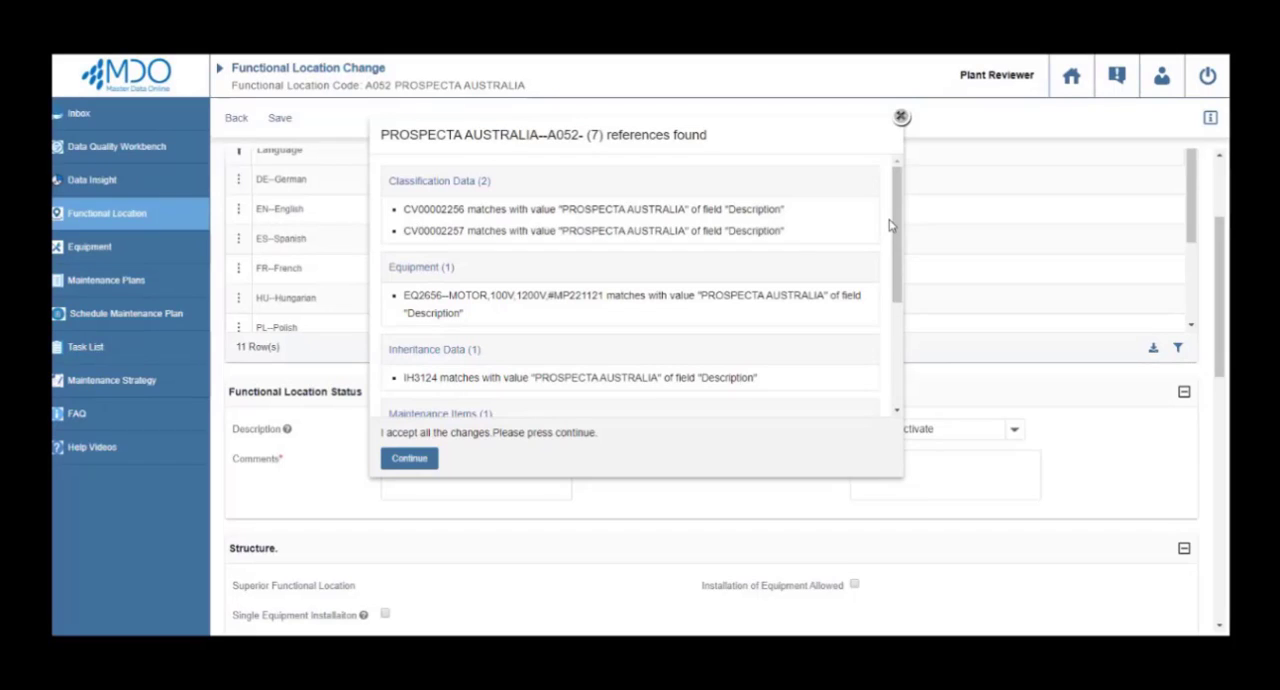
{"action": "scroll", "coordinate": [890, 225], "scroll_direction": "down", "scroll_amount": 1}
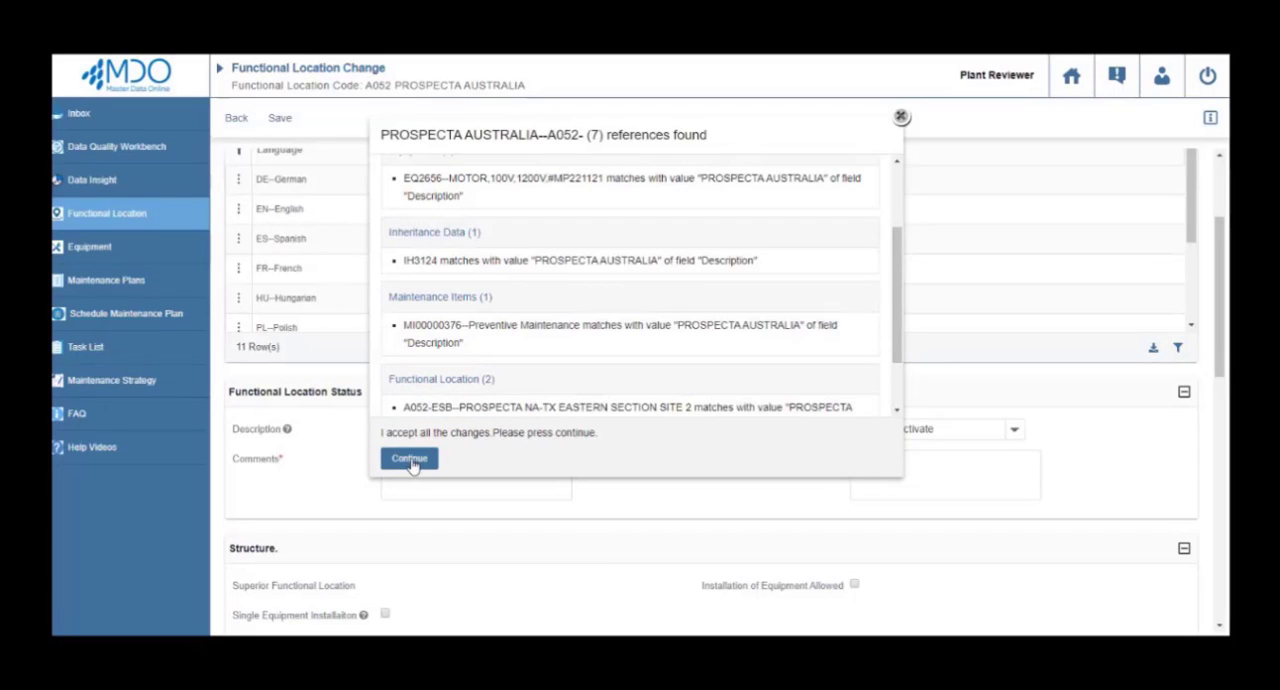
{"action": "left_click", "coordinate": [409, 459]}
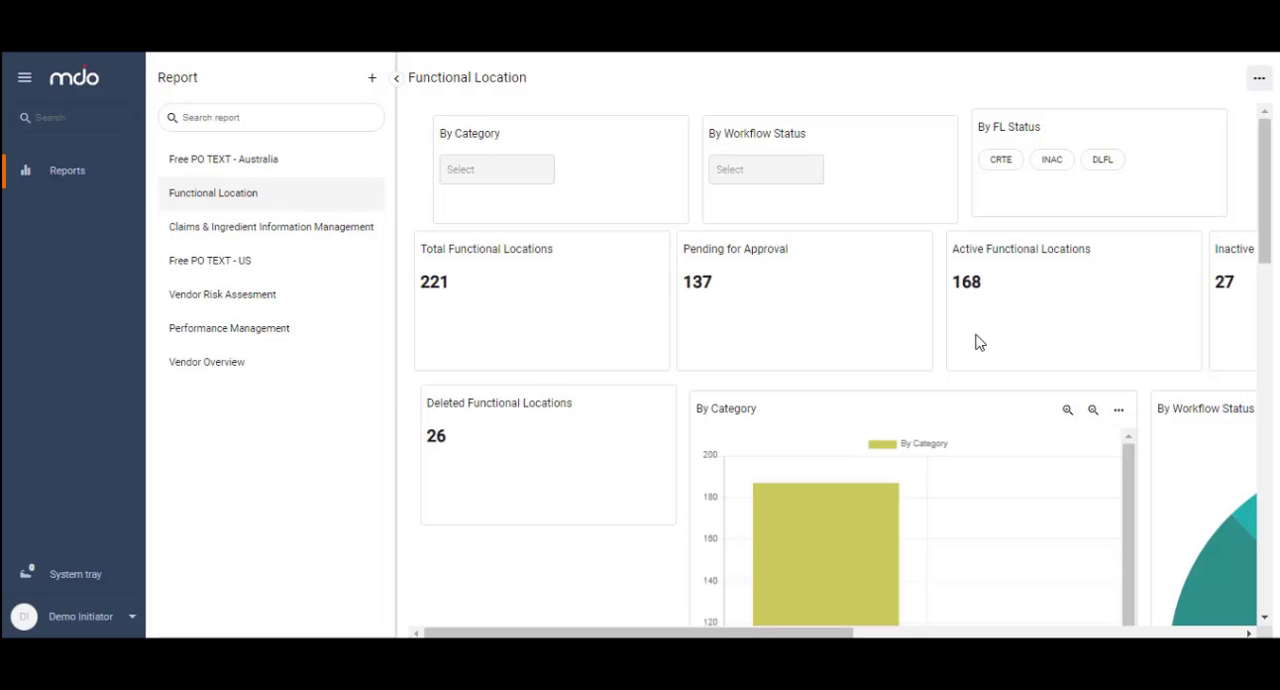
Examine the Functional Location report's totals, category, planning plant and object type charts, and the drill-through table.
{"action": "scroll", "coordinate": [979, 342], "scroll_direction": "down", "scroll_amount": 4}
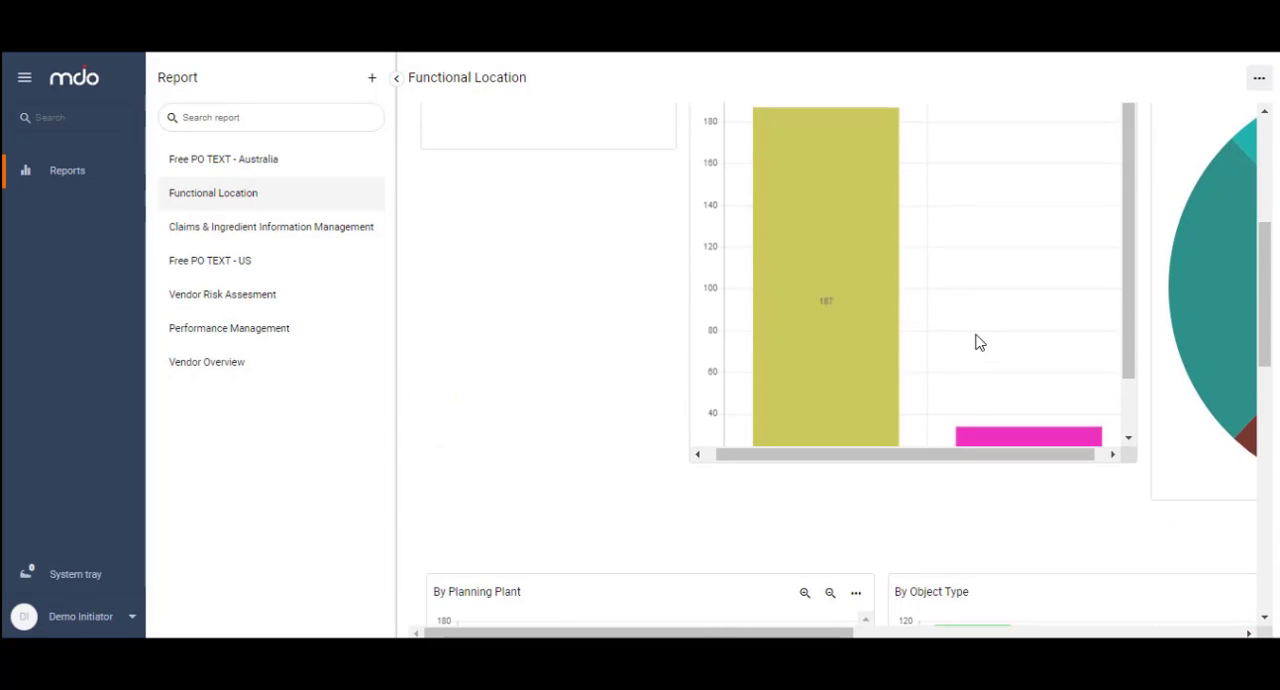
{"action": "scroll", "coordinate": [979, 342], "scroll_direction": "down", "scroll_amount": 1}
{"action": "scroll", "coordinate": [979, 342], "scroll_direction": "down", "scroll_amount": 3}
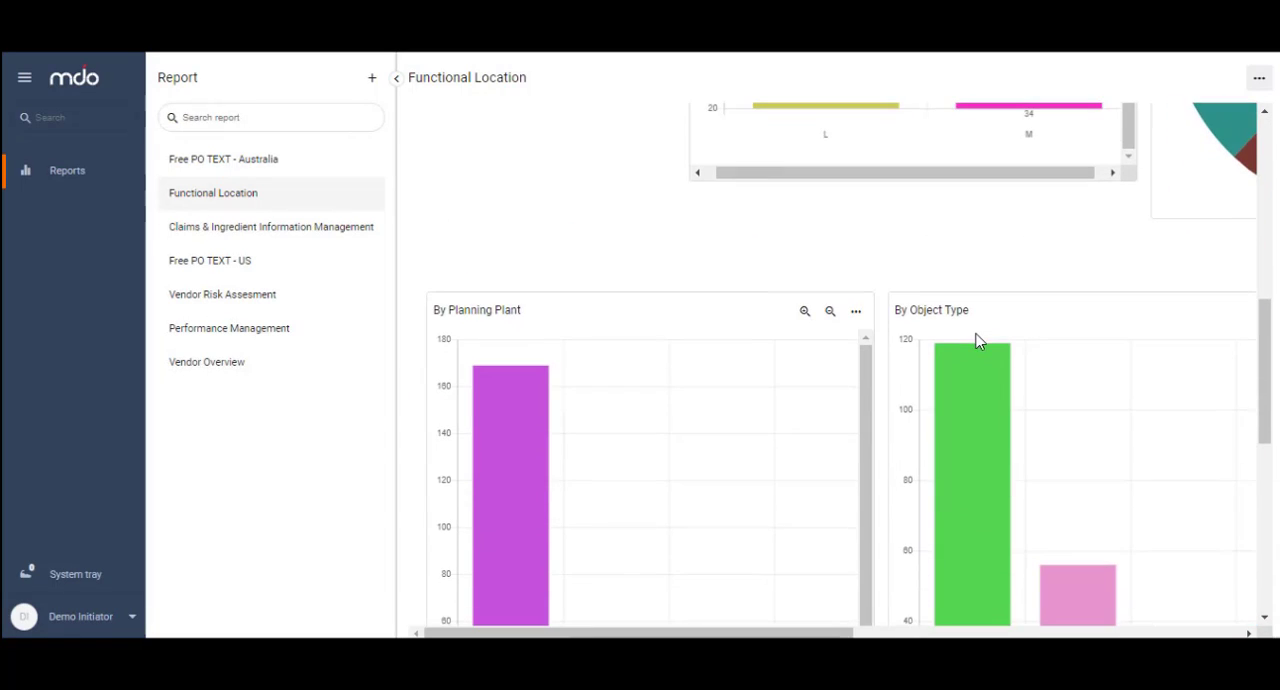
{"action": "scroll", "coordinate": [979, 342], "scroll_direction": "down", "scroll_amount": 5}
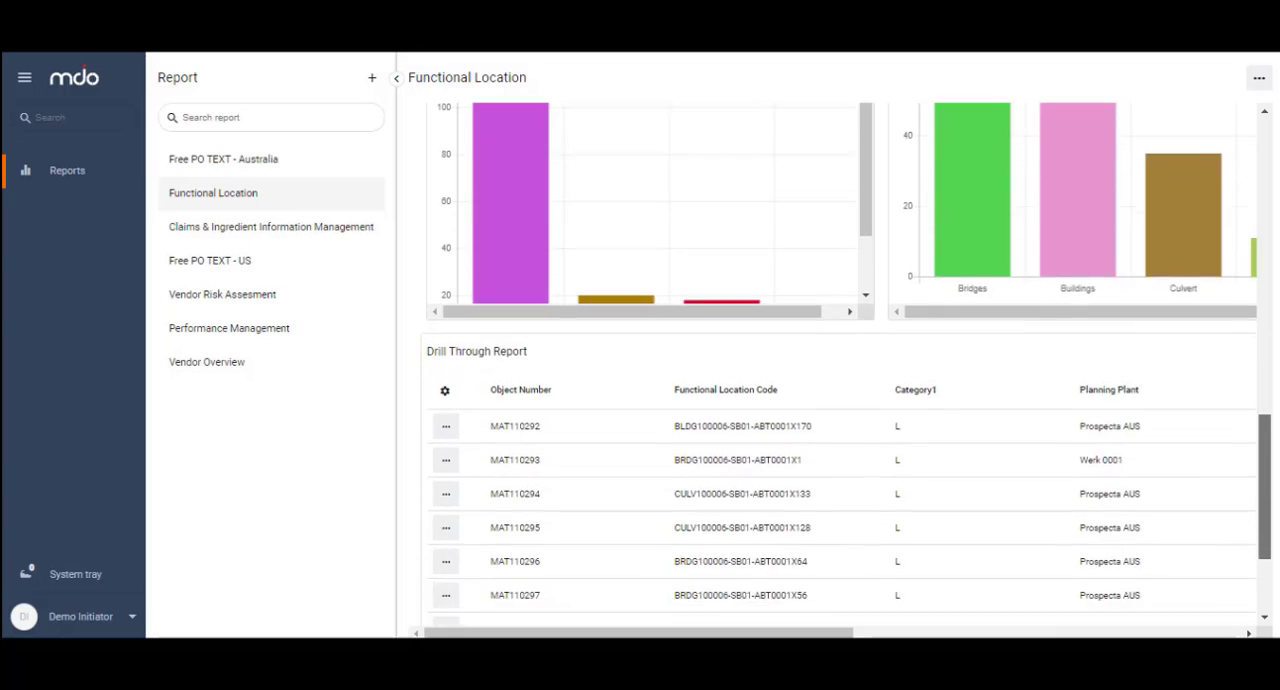
{"action": "scroll", "coordinate": [979, 342], "scroll_direction": "down", "scroll_amount": 1}
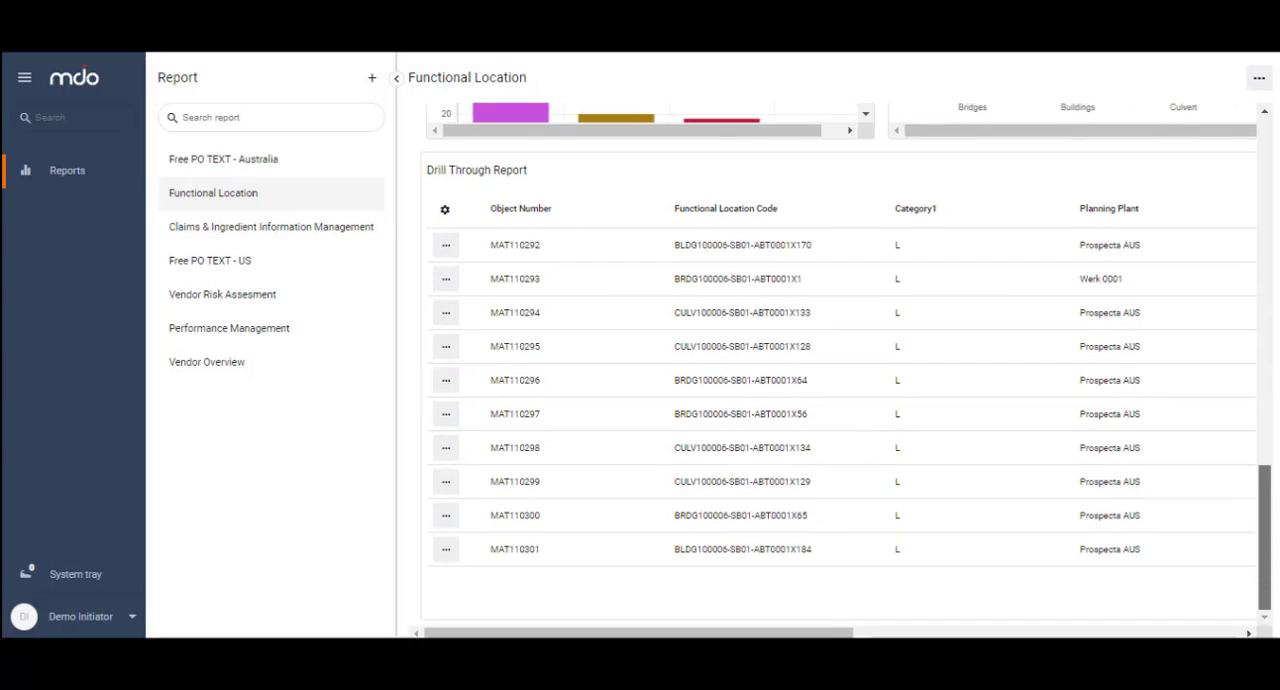
{"action": "scroll", "coordinate": [838, 365], "scroll_direction": "up", "scroll_amount": 12}
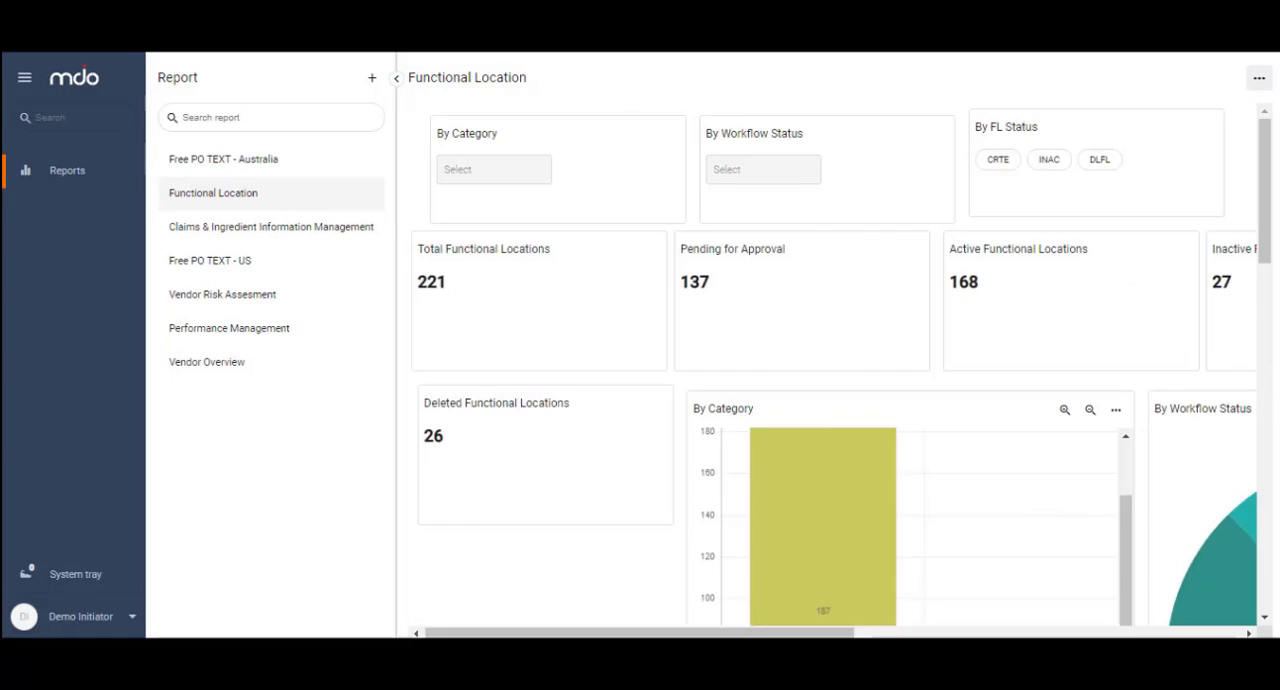
Filter the Functional Location report by category M and review the filtered metrics and charts.
{"action": "left_click", "coordinate": [510, 170]}
{"action": "left_click", "coordinate": [471, 228]}
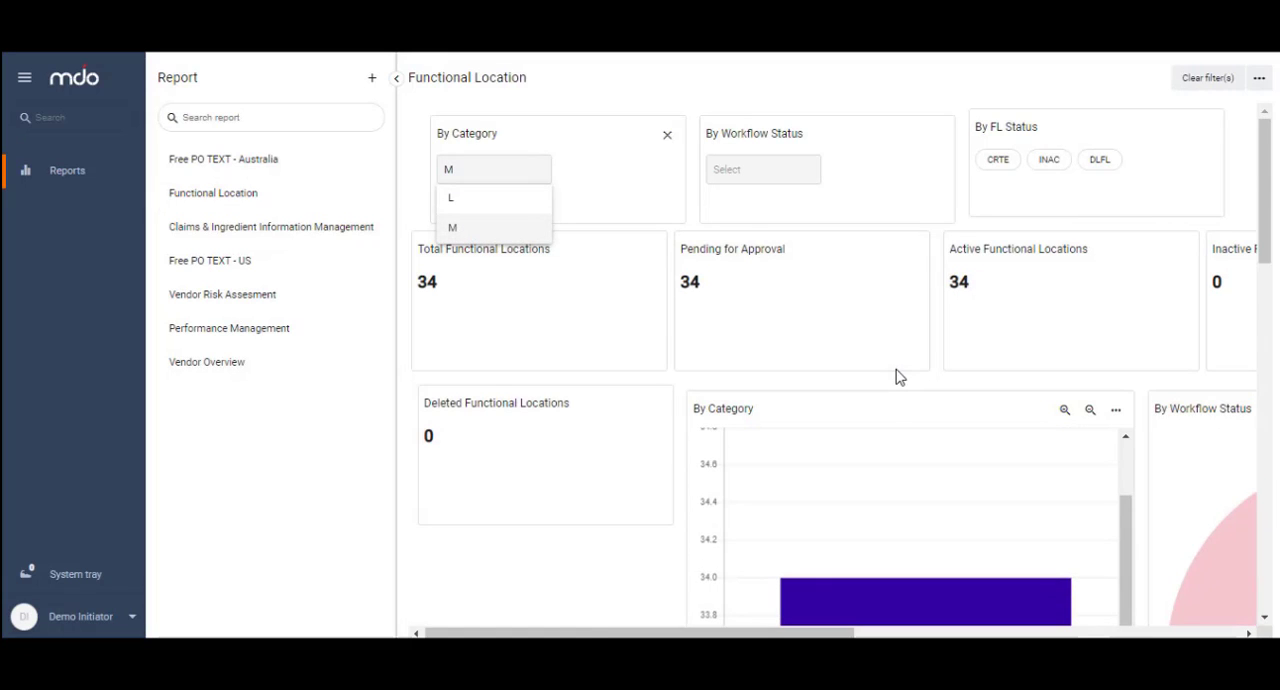
{"action": "left_click_drag", "start_coordinate": [790, 633], "coordinate": [960, 633]}
{"action": "scroll", "coordinate": [967, 424], "scroll_direction": "down", "scroll_amount": 3}
{"action": "scroll", "coordinate": [965, 428], "scroll_direction": "down", "scroll_amount": 5}
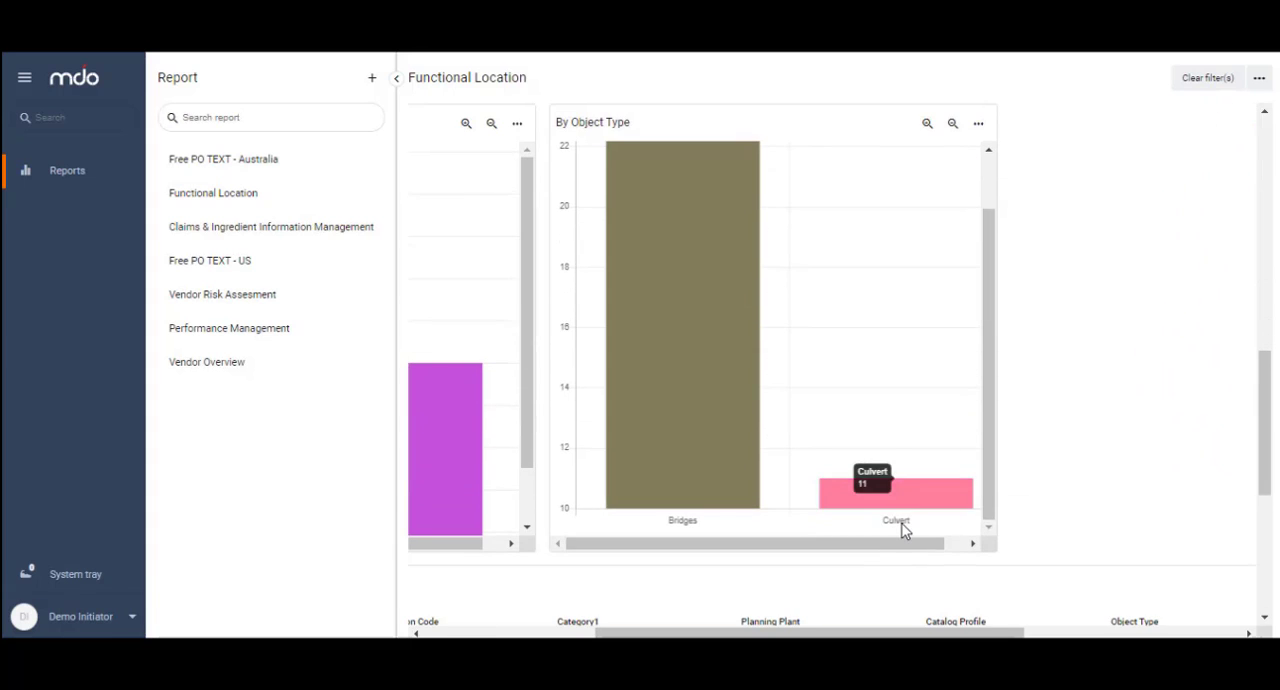
Open the Functional Location report for editing and add a Metric widget below the Deleted Functional Locations widget.
{"action": "left_click", "coordinate": [1259, 78]}
{"action": "left_click", "coordinate": [1193, 114]}
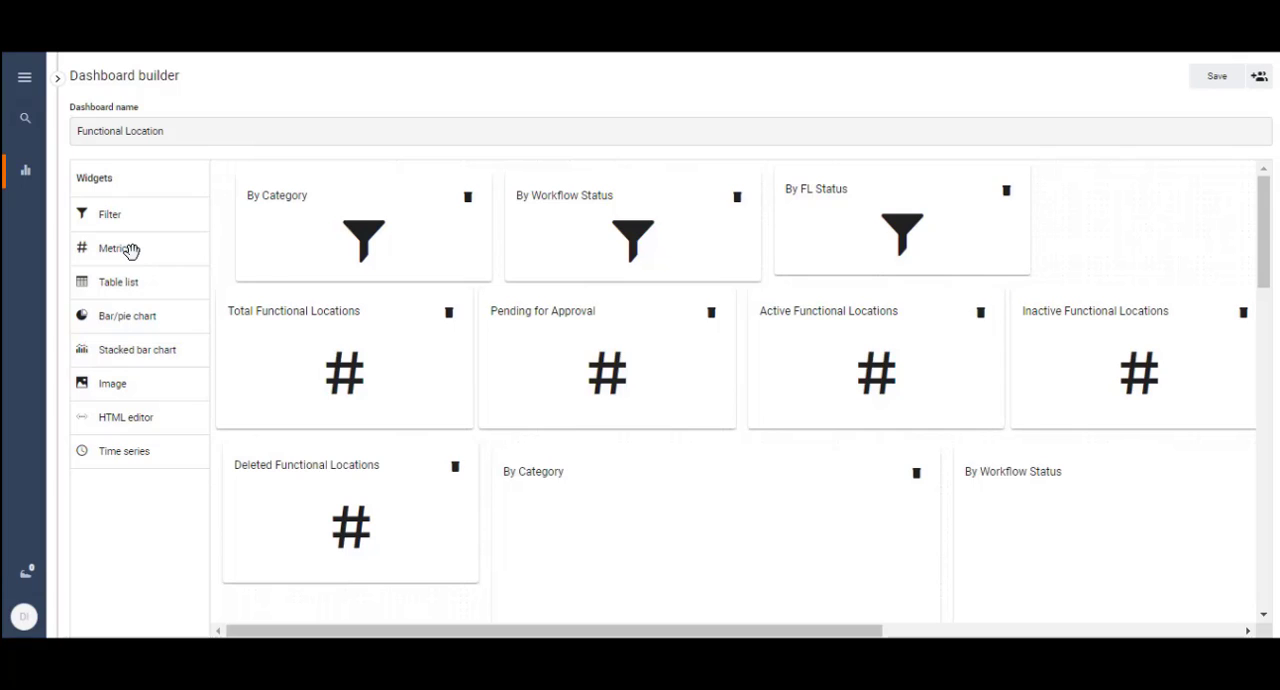
{"action": "left_click_drag", "start_coordinate": [131, 250], "coordinate": [357, 491]}
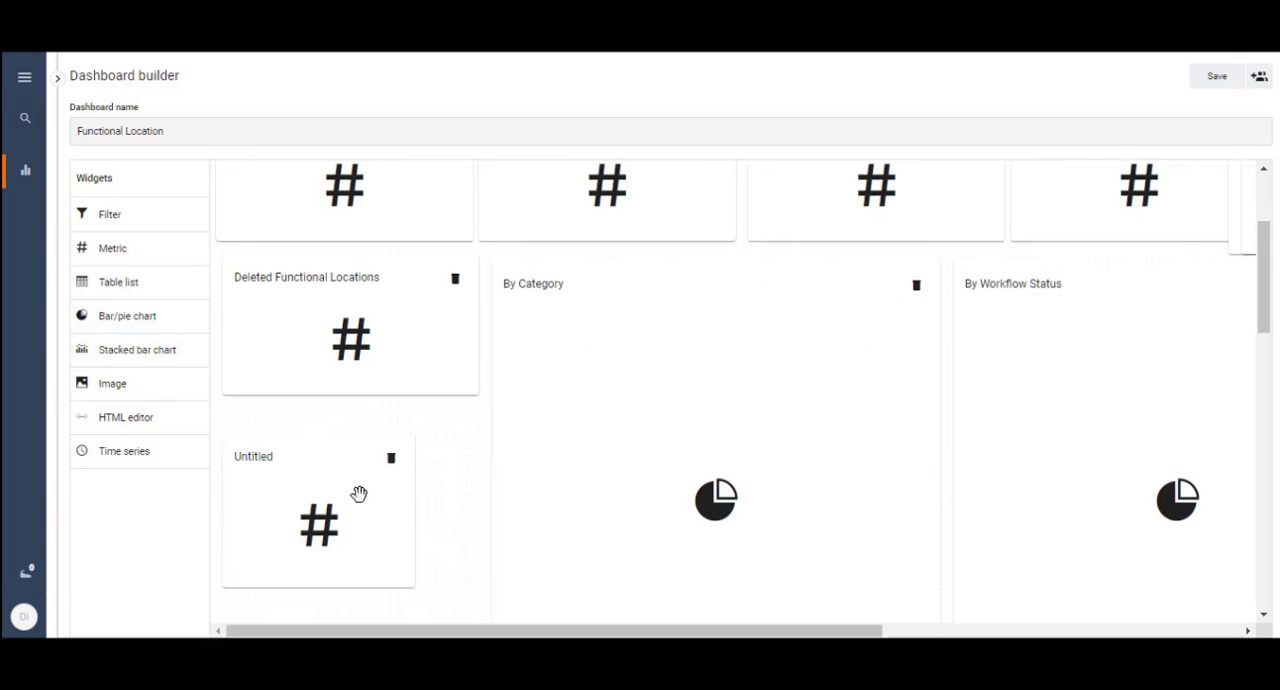
Configure the new metric as "Functional Location Status" with the Functional Location data set, Count as aggregation operator and Search Term 1 as field.
{"action": "left_click", "coordinate": [281, 480]}
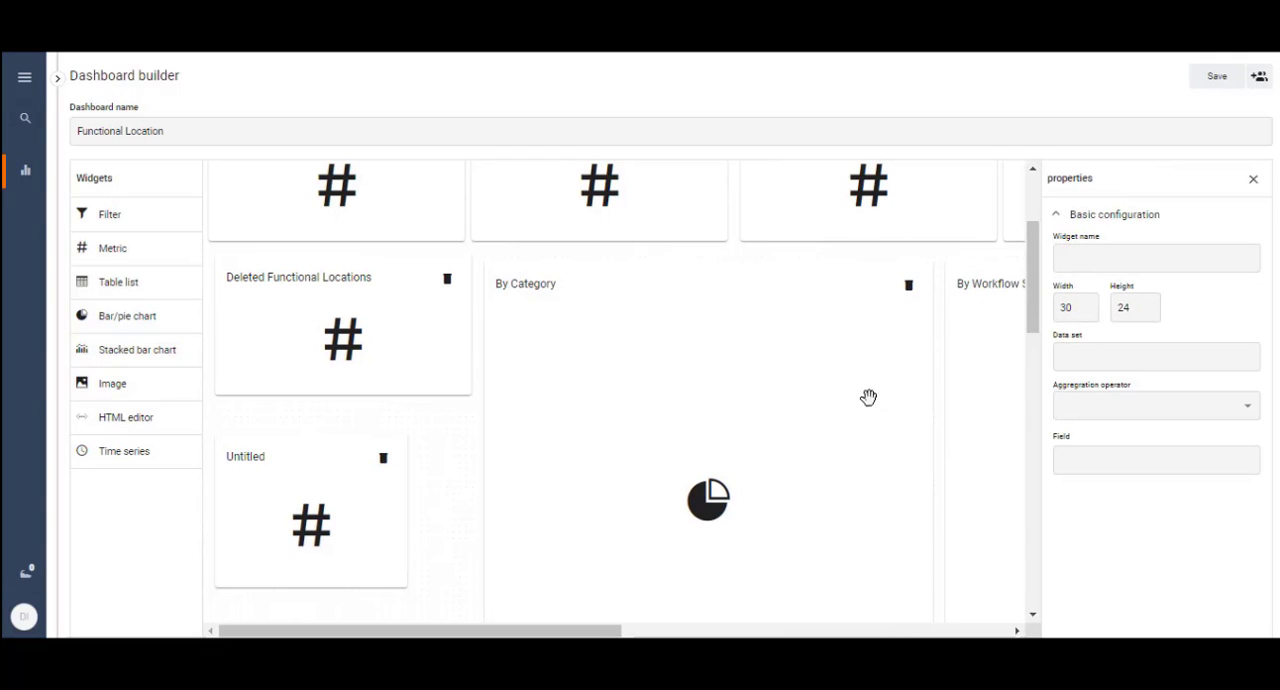
{"action": "left_click", "coordinate": [1095, 260]}
{"action": "type", "text": "Functional Location Status"}
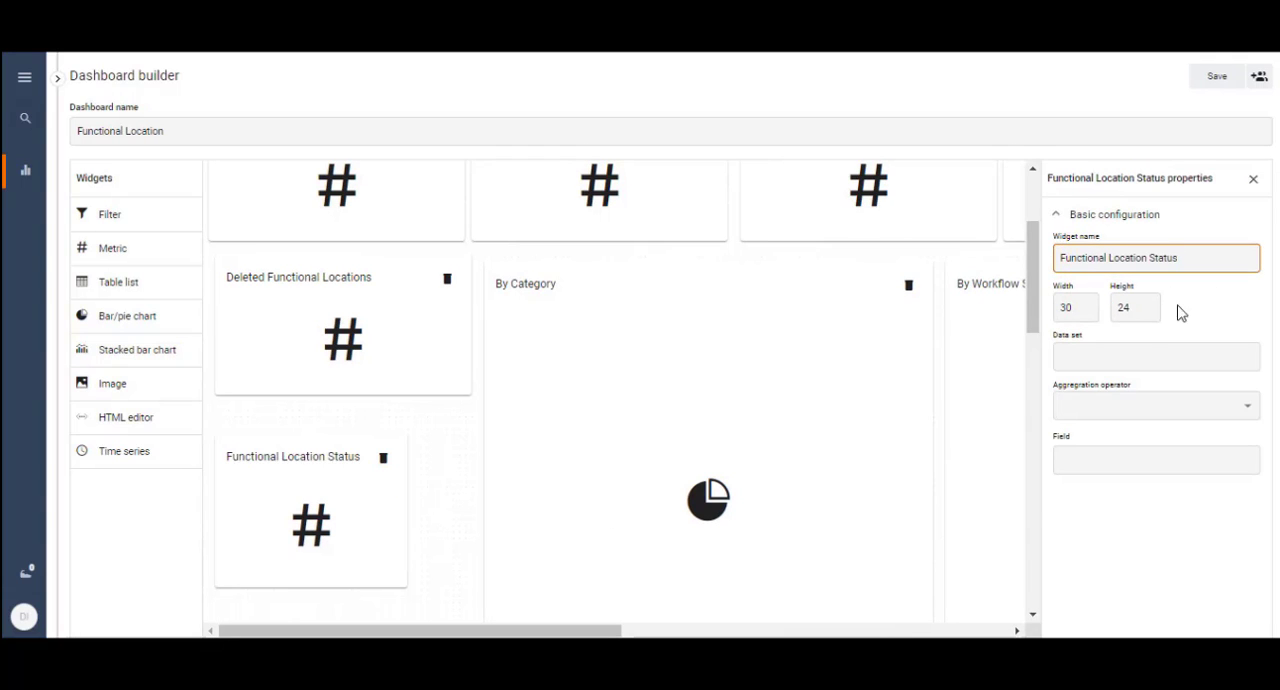
{"action": "left_click", "coordinate": [1180, 357]}
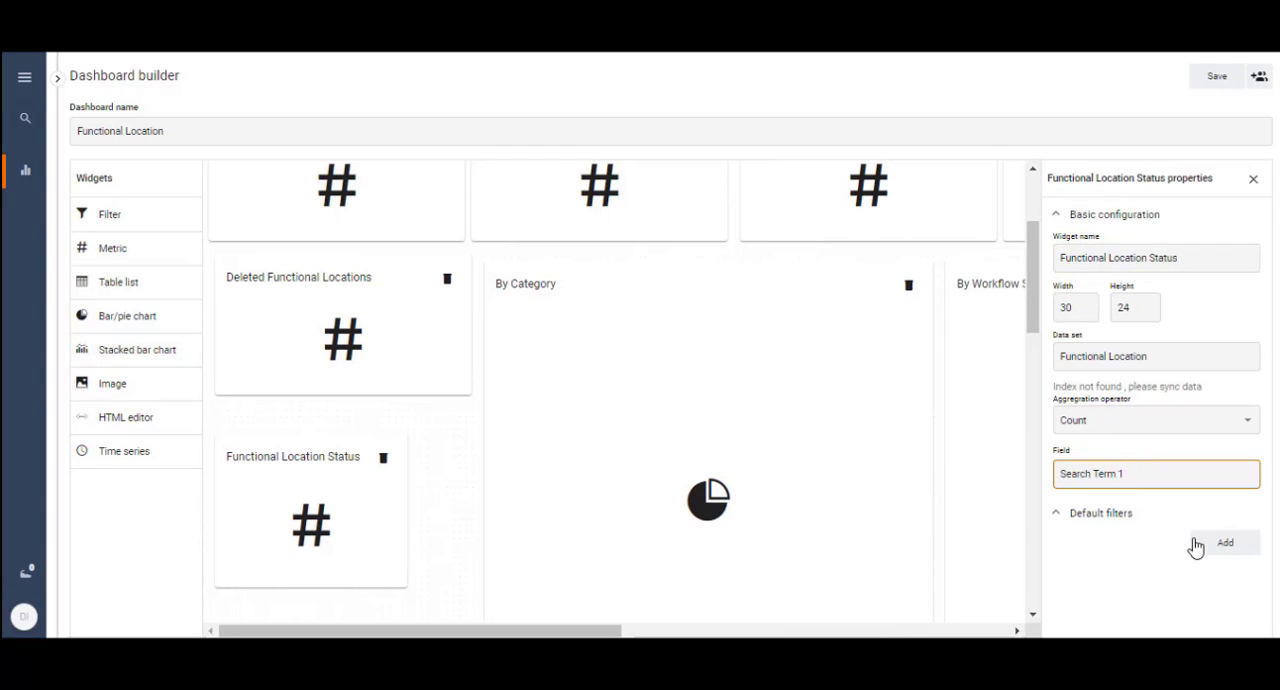
{"action": "left_click", "coordinate": [1119, 519]}
{"action": "left_click", "coordinate": [1119, 519]}
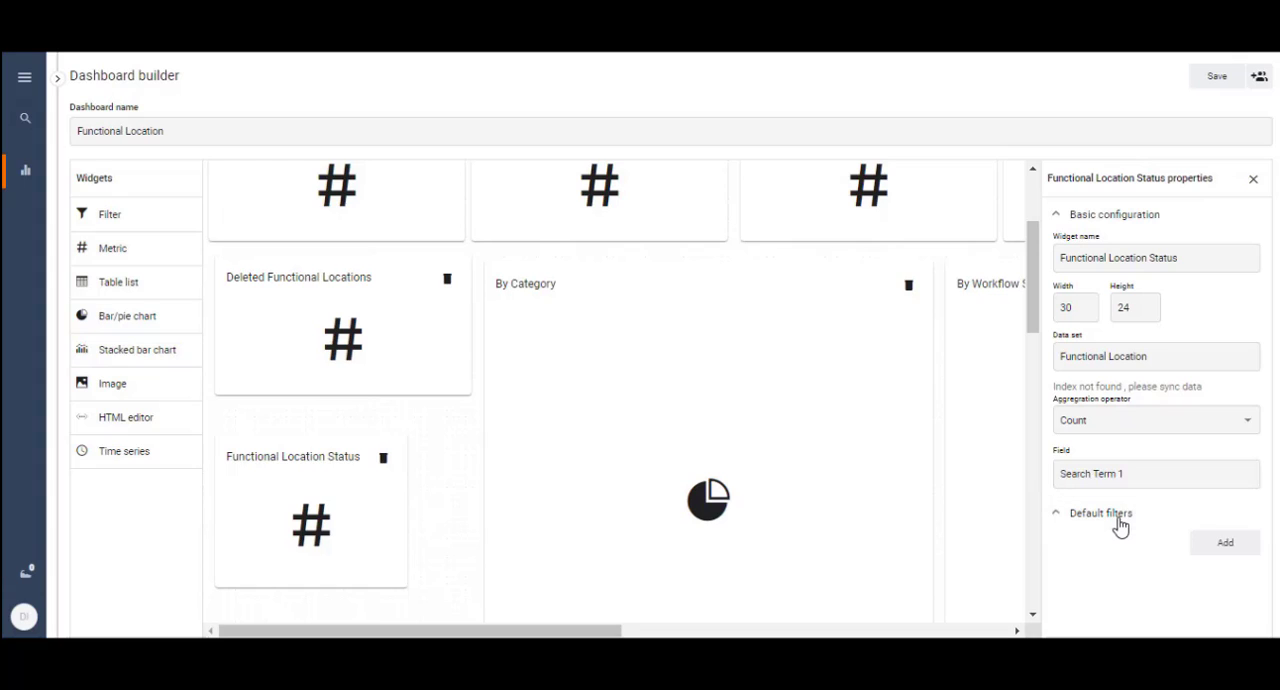
Add a default filter to the Functional Location Status metric on the Search Term field with the value "Q".
{"action": "left_click", "coordinate": [1221, 546]}
{"action": "left_click", "coordinate": [1097, 558]}
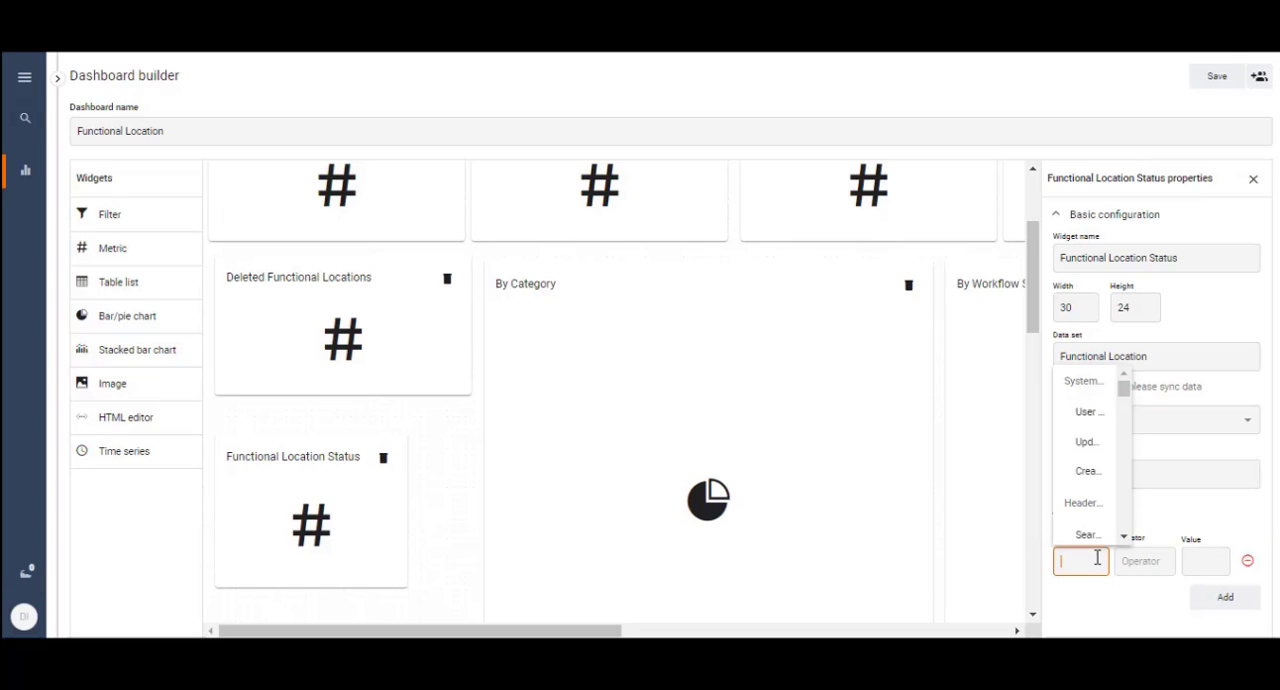
{"action": "left_click", "coordinate": [1088, 534]}
{"action": "left_click", "coordinate": [1203, 562]}
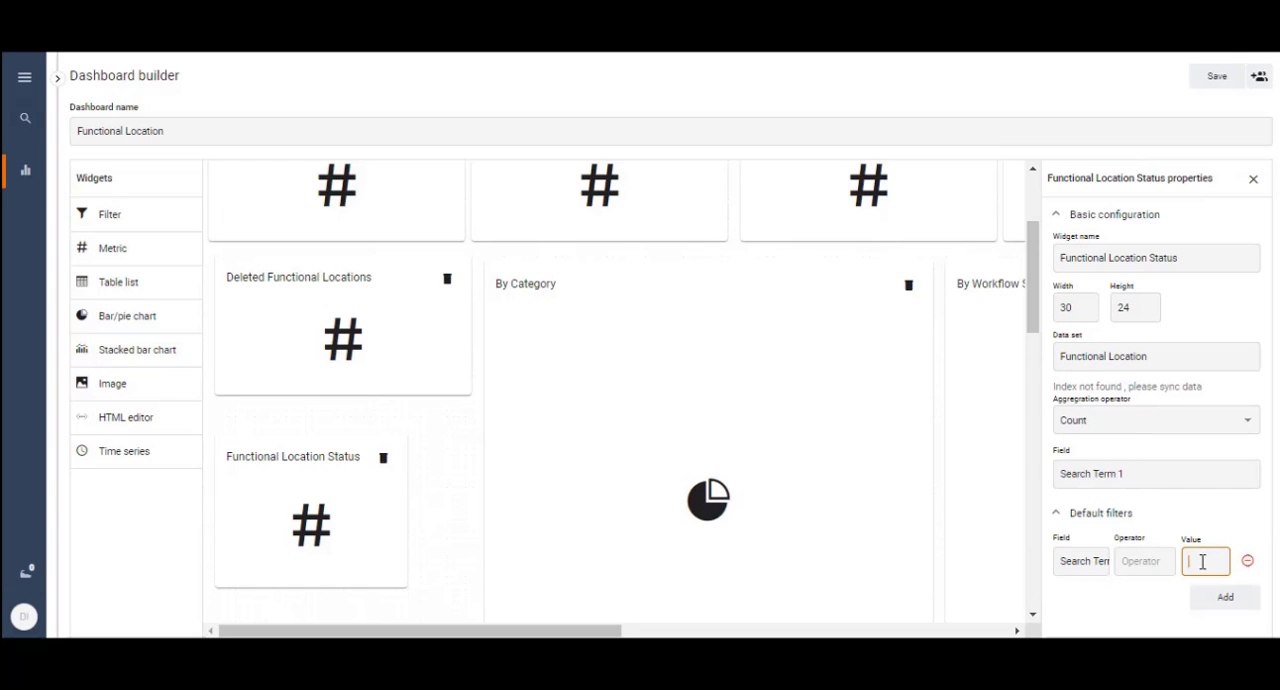
{"action": "type", "text": "Q"}
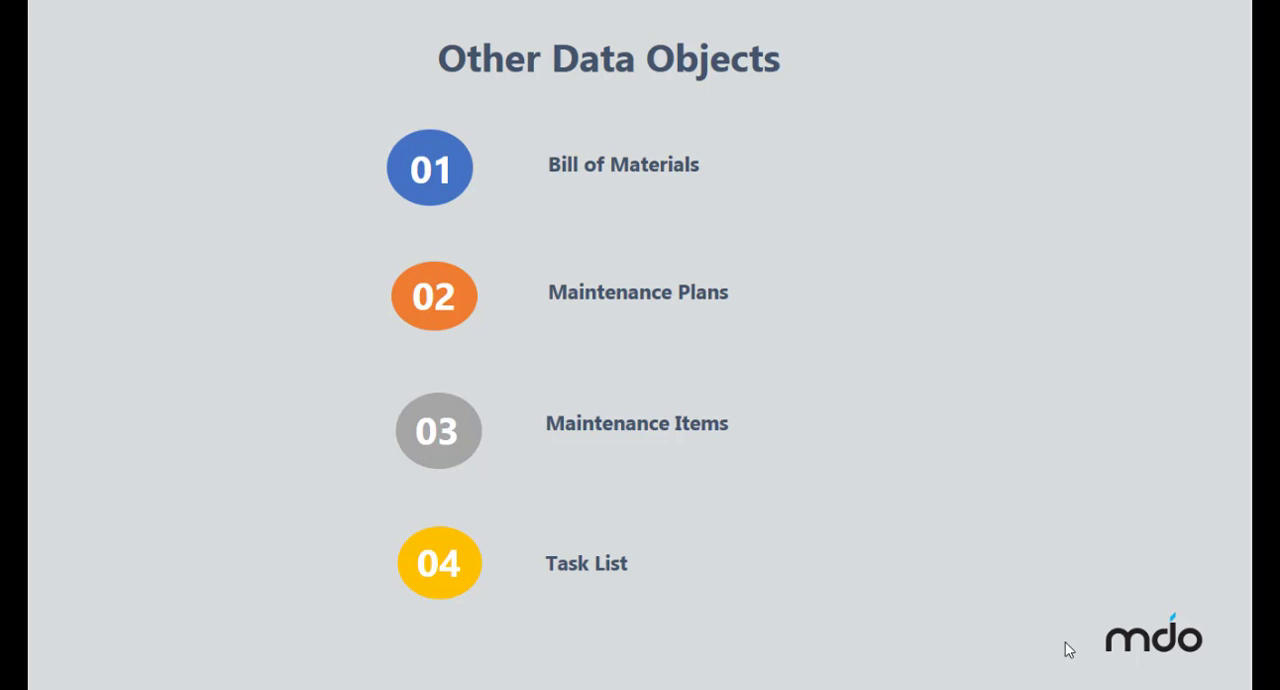
{"action": "left_click", "coordinate": [1065, 642]}
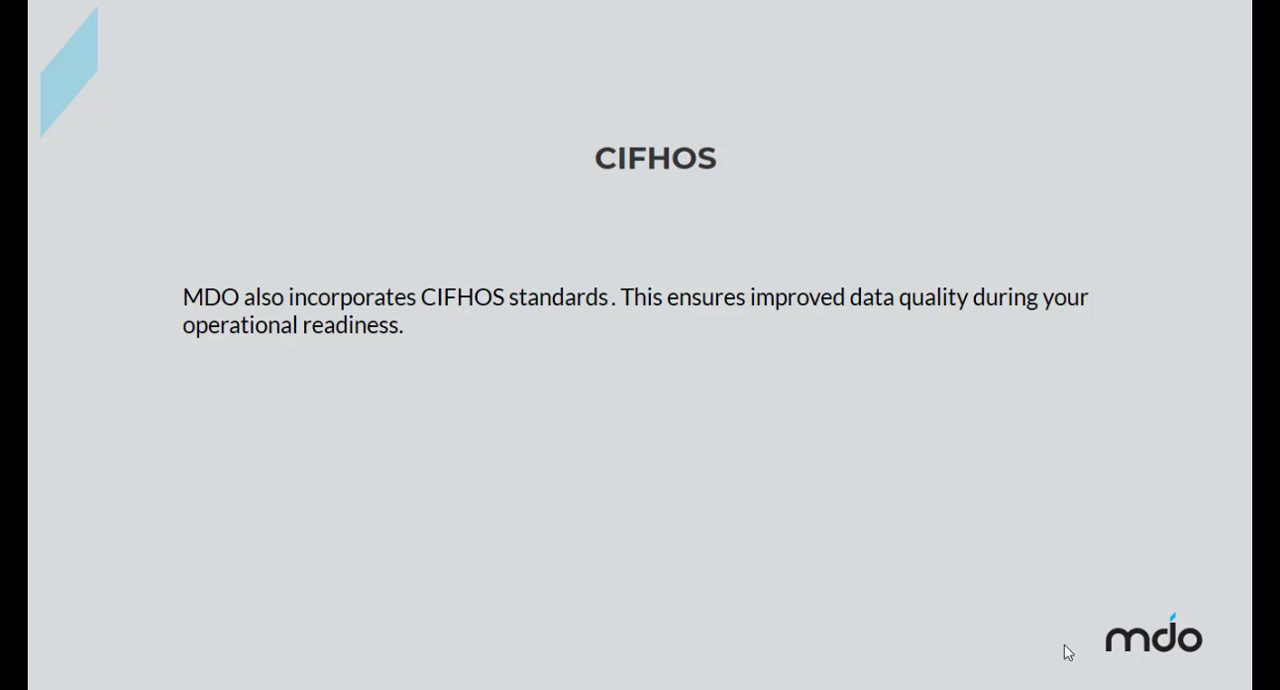